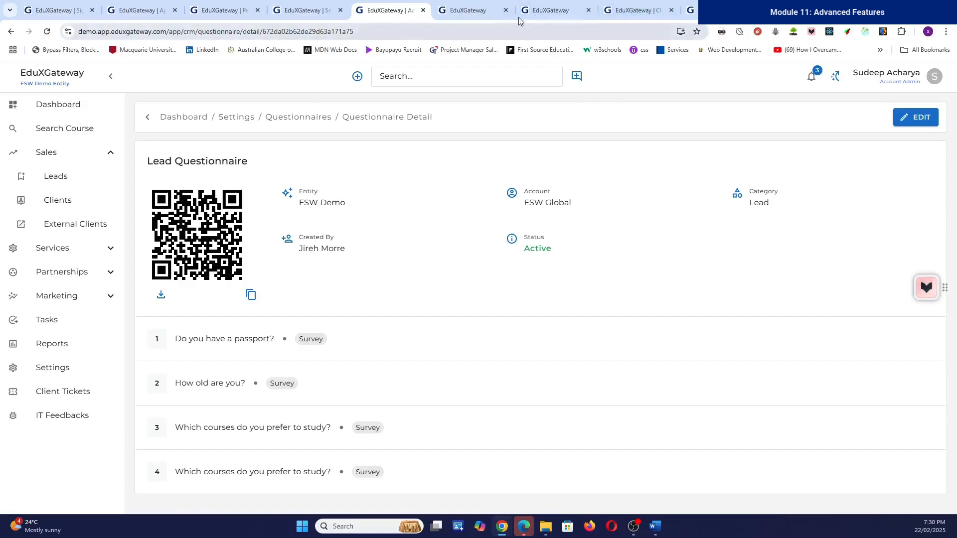
Step: Close the leftover EduXGateway tabs, staying on the page when asked to leave
click(506, 10)
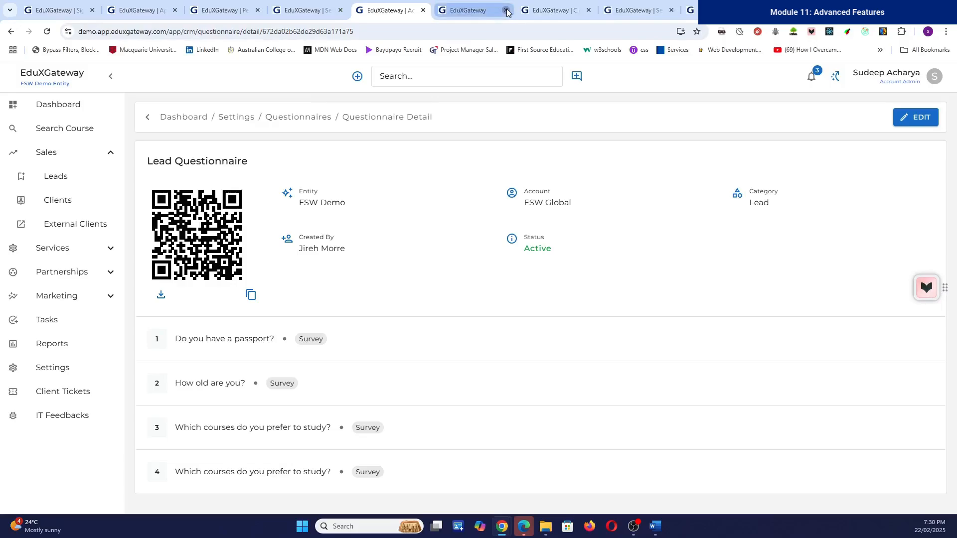
click(506, 11)
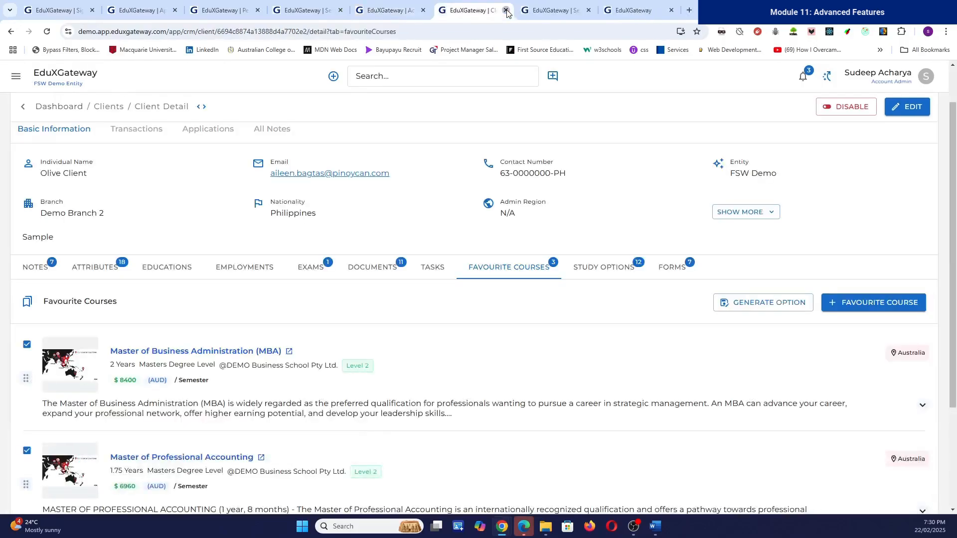
click(506, 11)
click(506, 11)
click(506, 10)
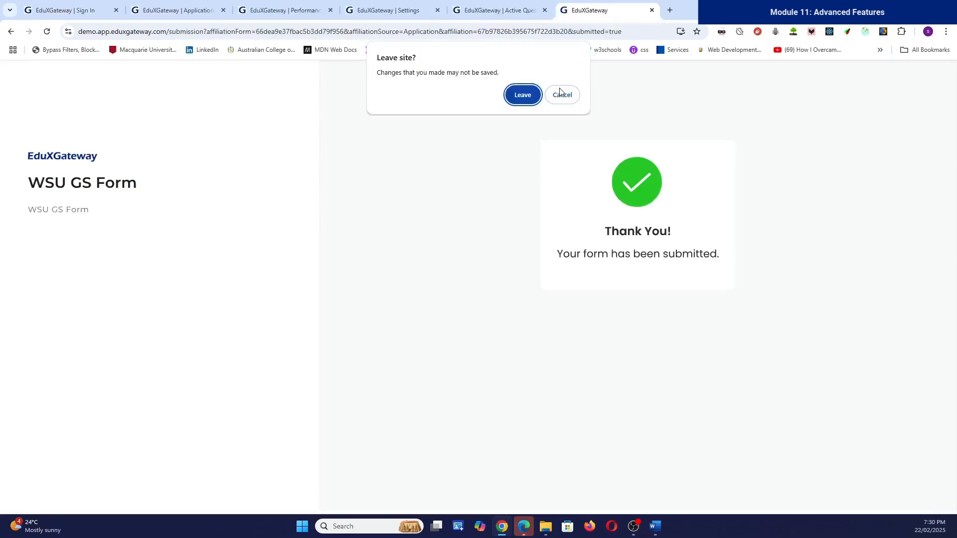
click(561, 94)
Step: Load the questionnaire's inquiry link, confirming leaving the submitted-form page
click(566, 31)
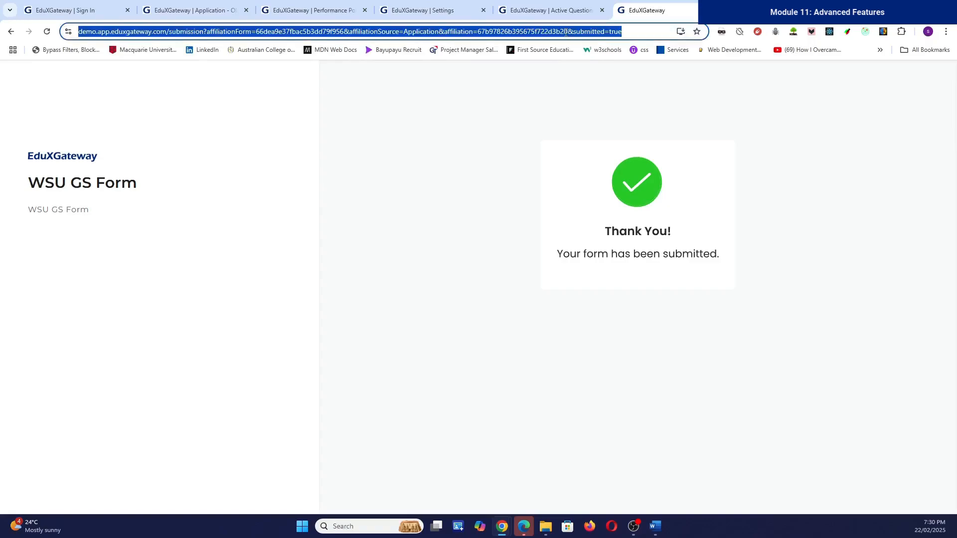
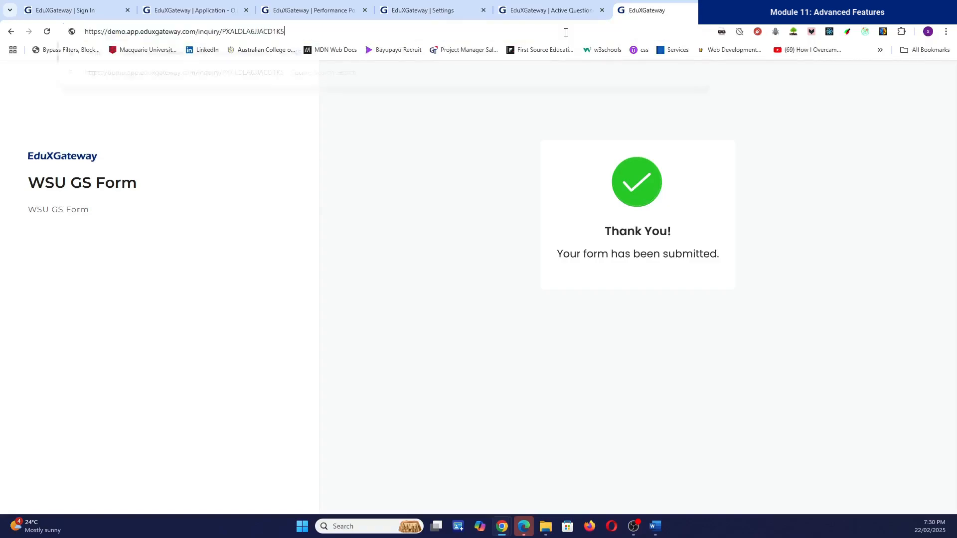
key(Return)
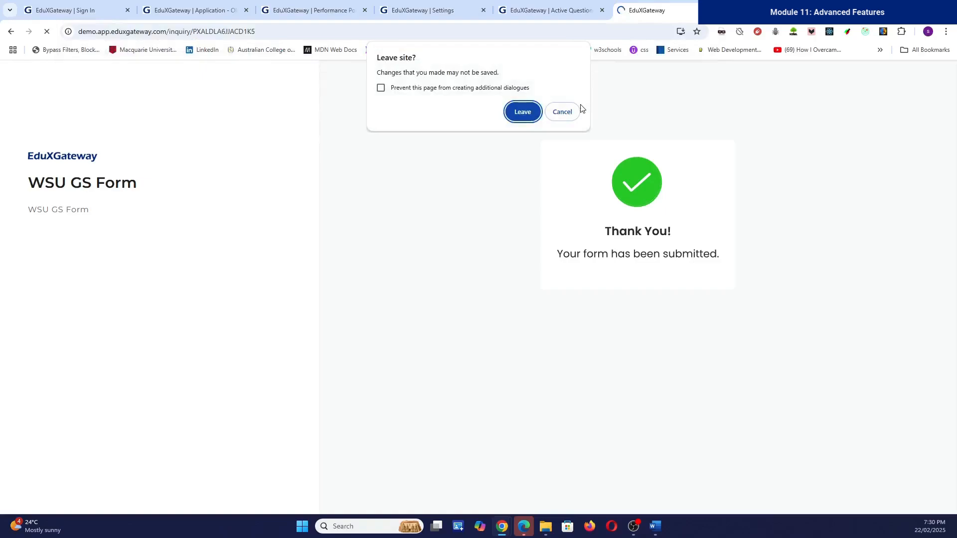
click(531, 110)
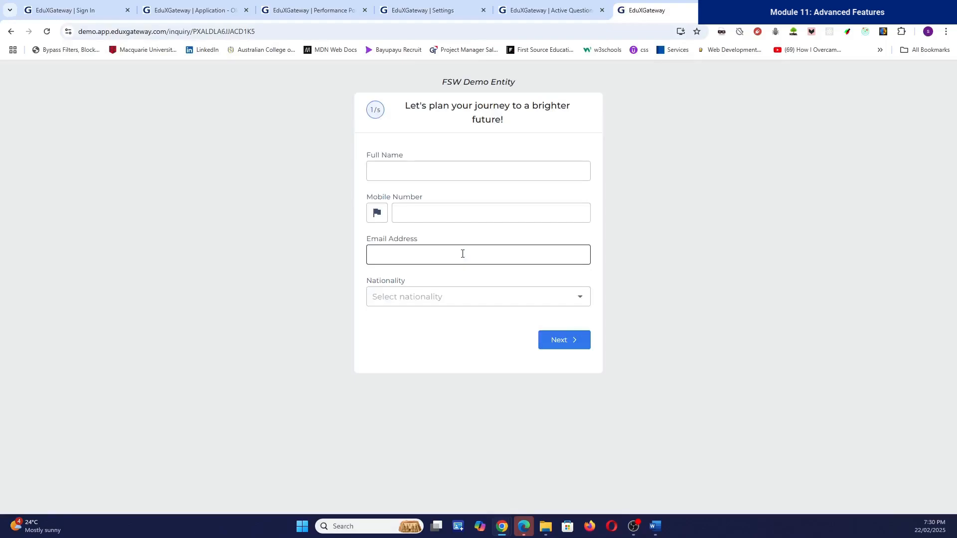
Step: Enter the lead's full name, mobile number and e-mail address in step 1
click(427, 164)
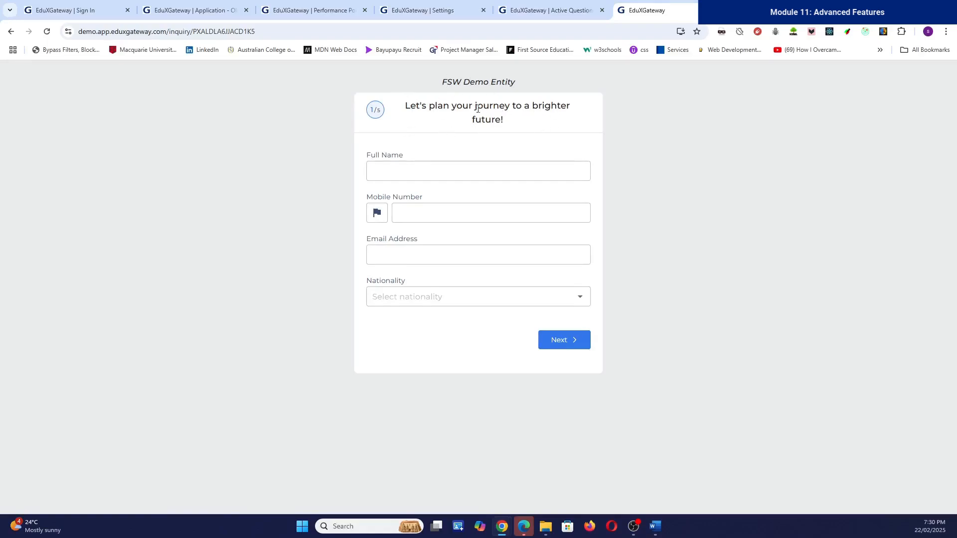
click(383, 173)
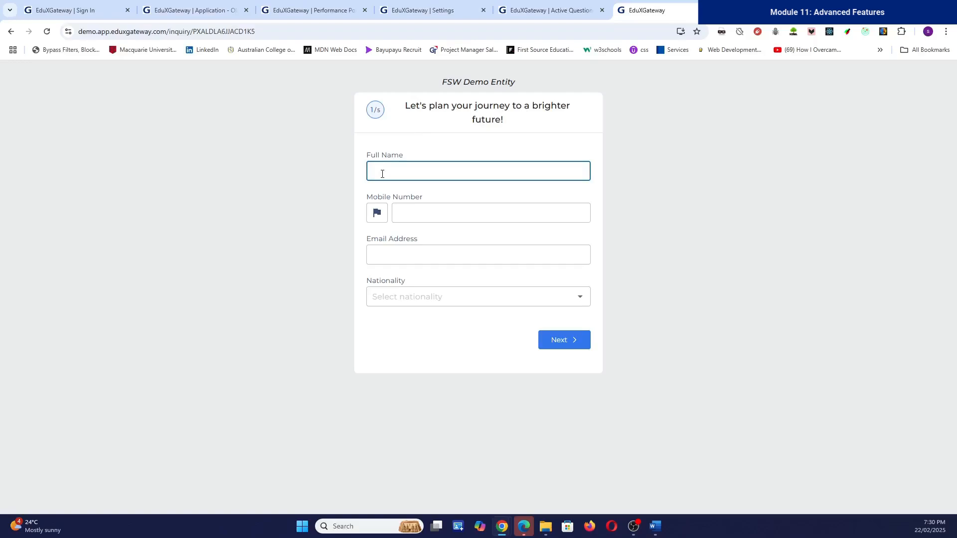
key(Tab)
text(1)
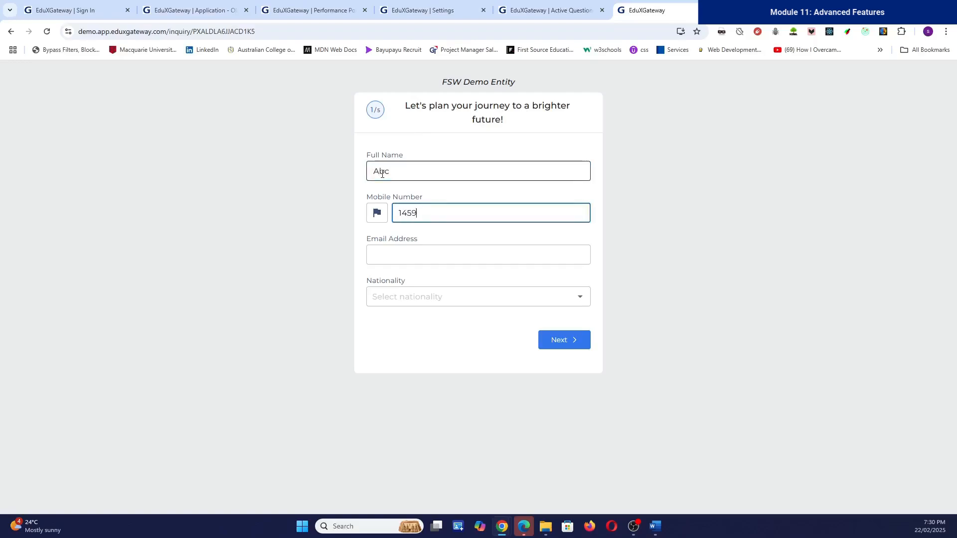
key(Tab)
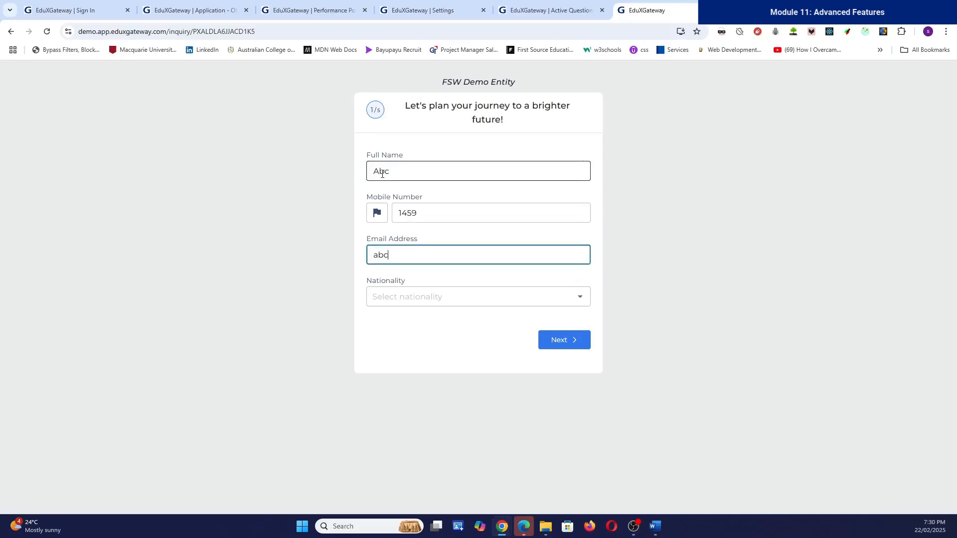
text(abc@xyz999.com)
Step: Choose ARG - Argentina as nationality, try to continue, then return to the Full Name field
click(459, 299)
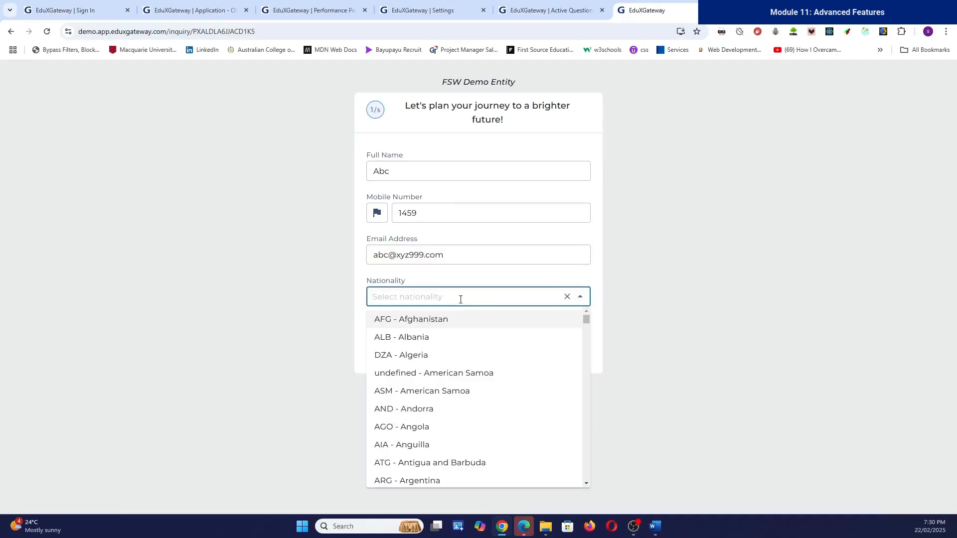
click(436, 482)
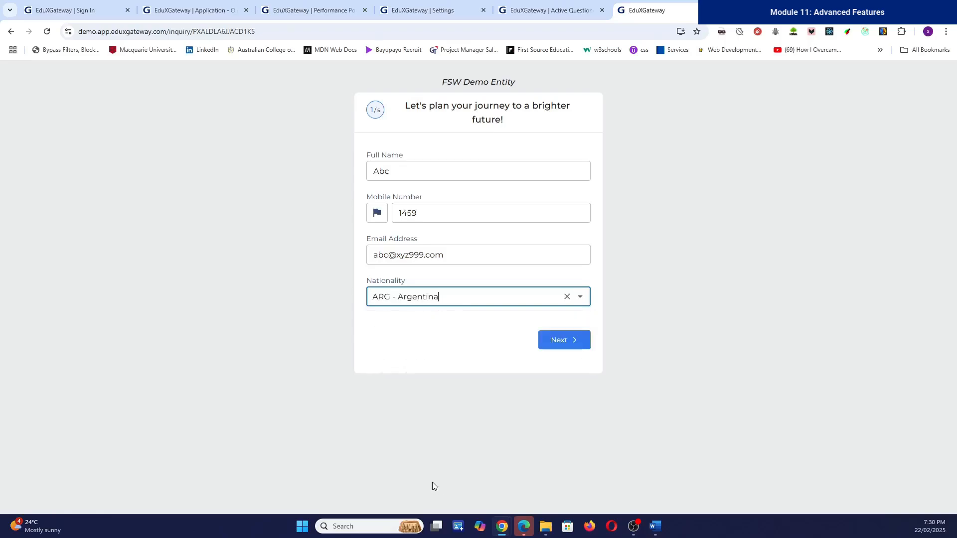
click(552, 341)
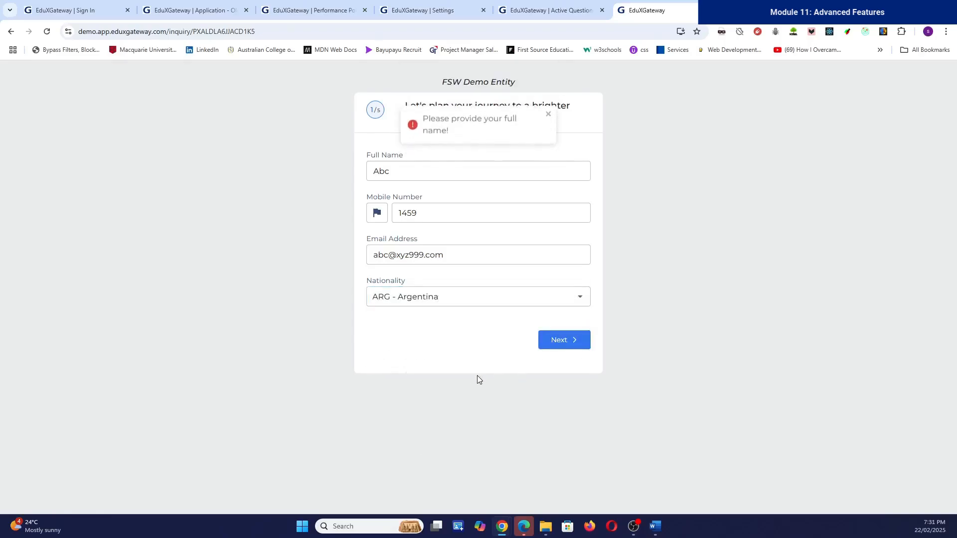
click(452, 176)
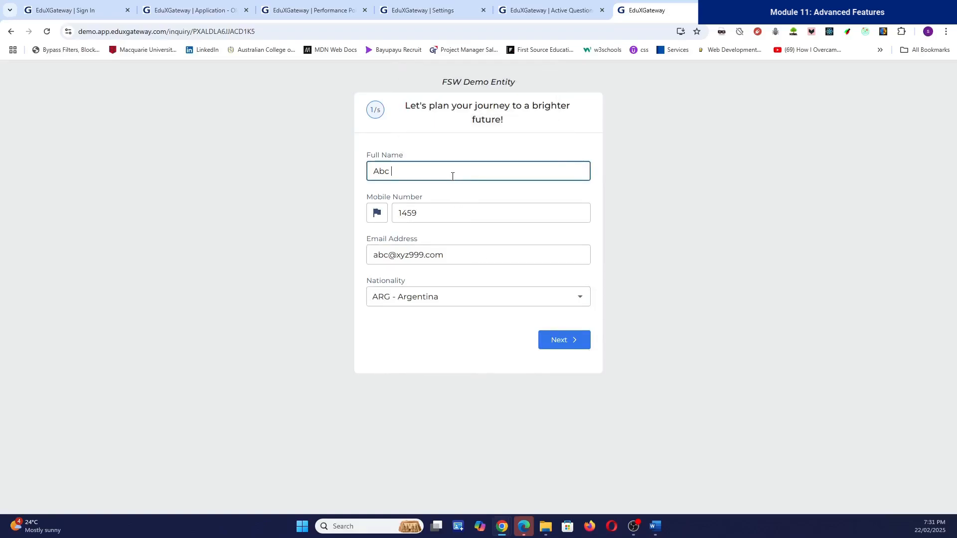
Step: Complete the full name, continue, and answer Yes to having a passport
text(Def)
click(559, 342)
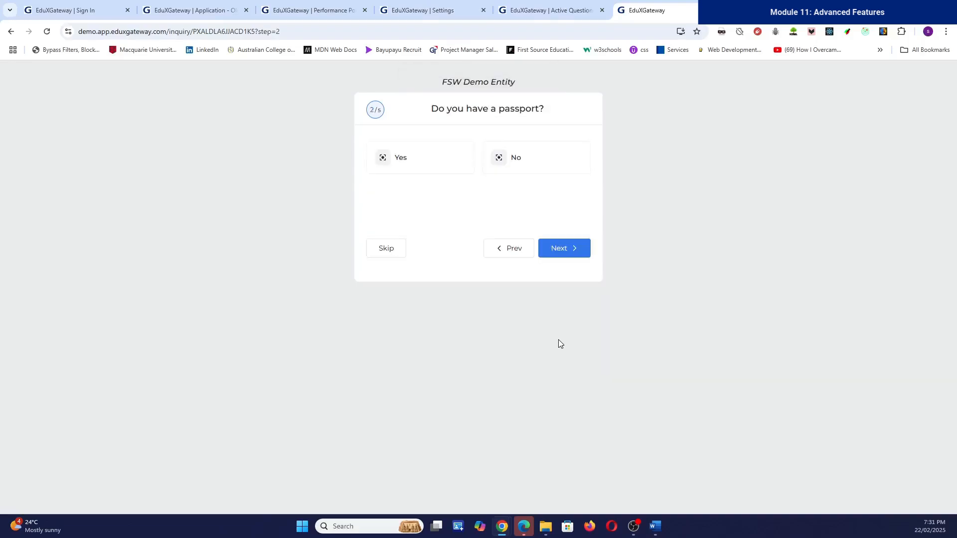
click(408, 160)
click(571, 248)
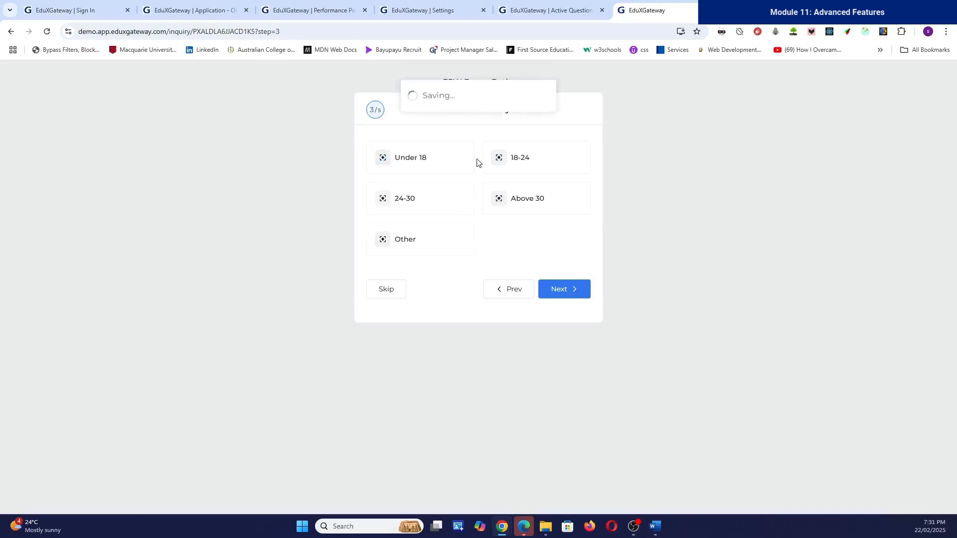
Step: Answer Above 30 for age, Nursing then Agriculture as courses, and submit
click(525, 202)
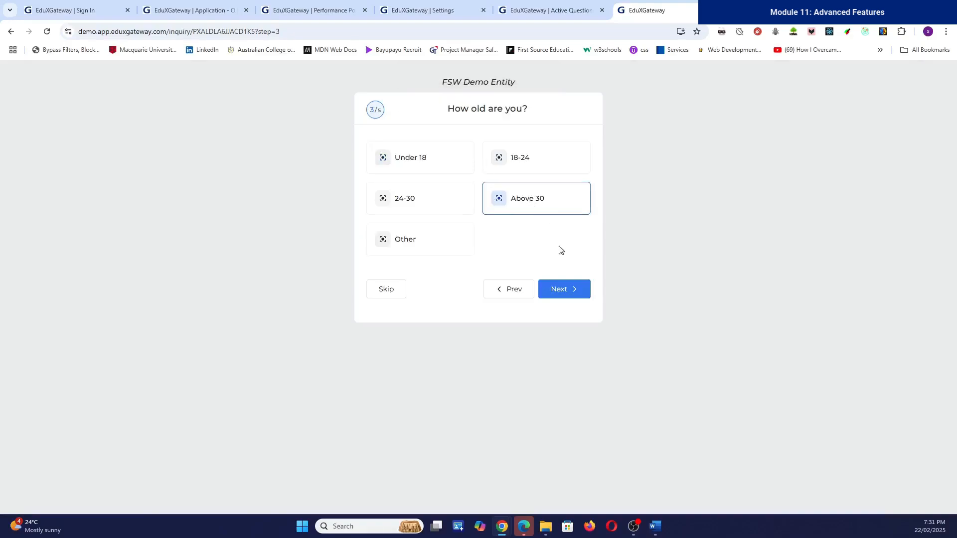
click(563, 292)
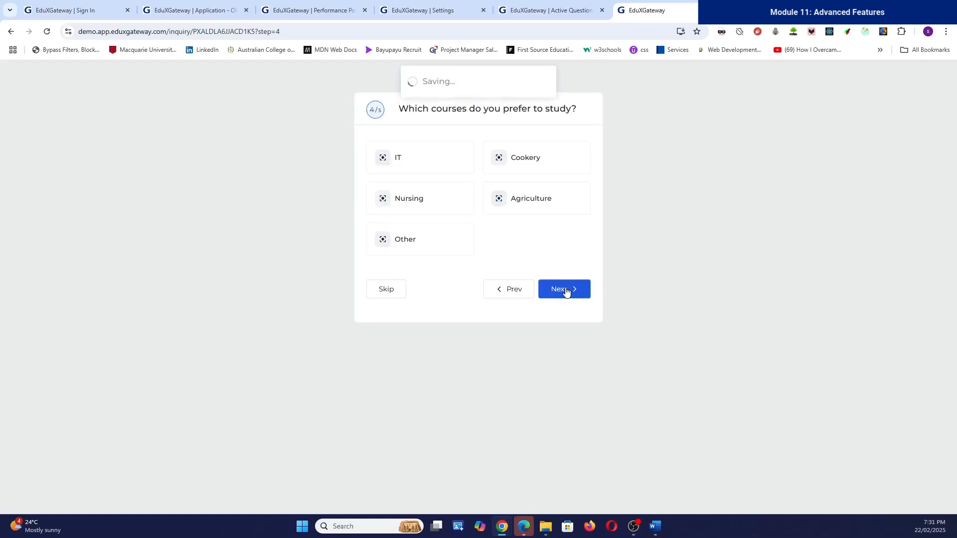
click(411, 206)
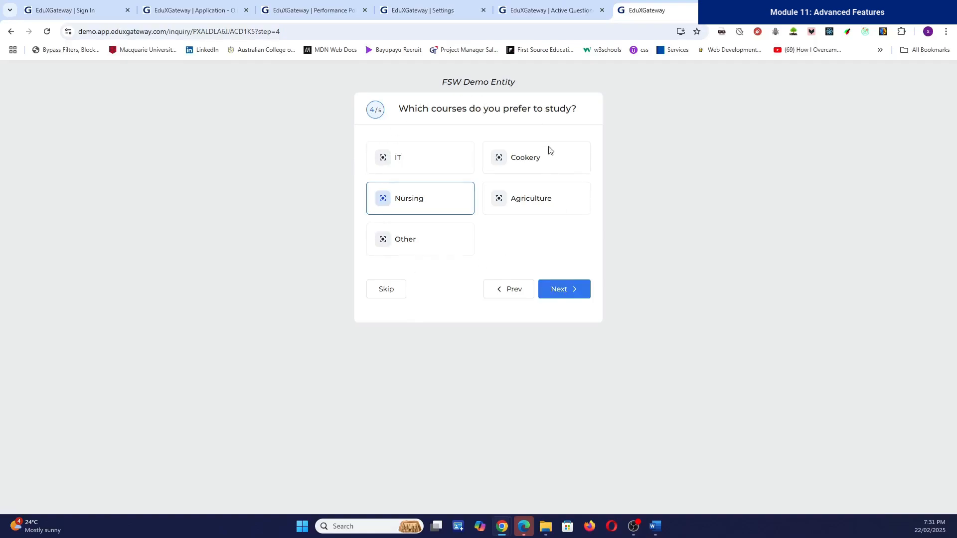
click(565, 299)
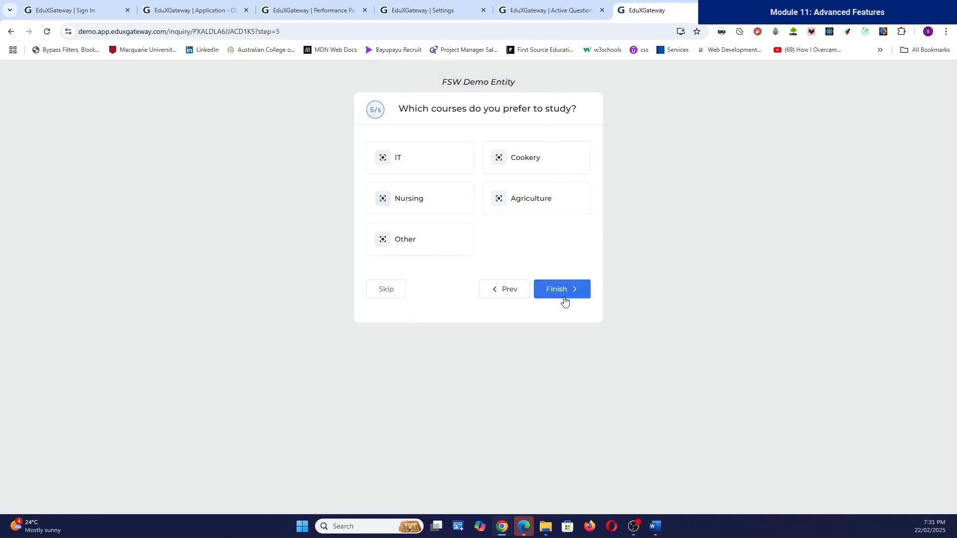
click(520, 204)
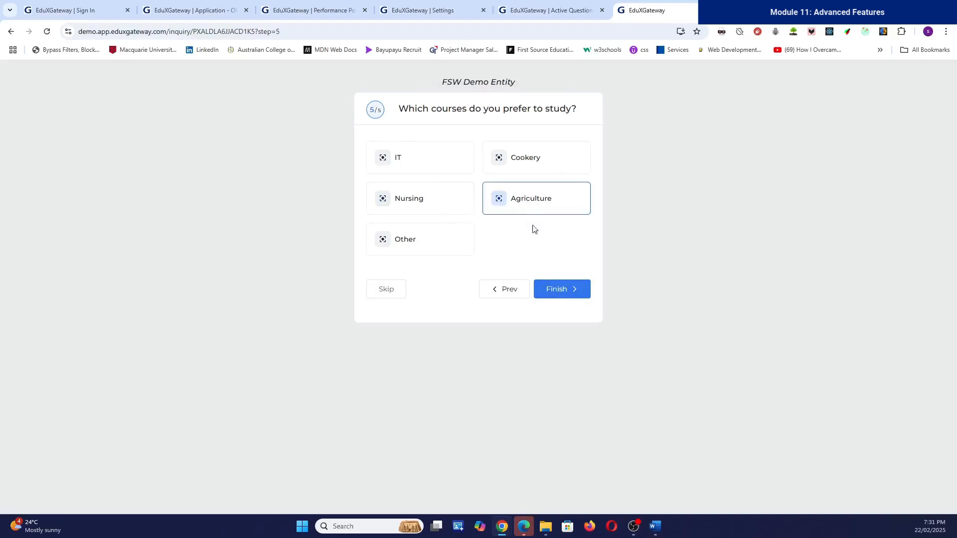
click(558, 291)
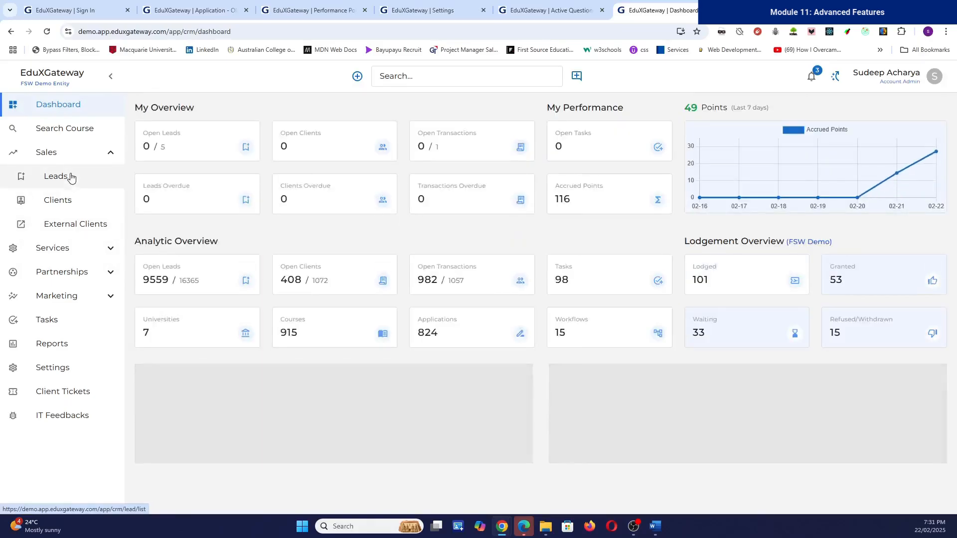
Step: Open the Leads list and view the new 100%-scored lead's details
click(70, 177)
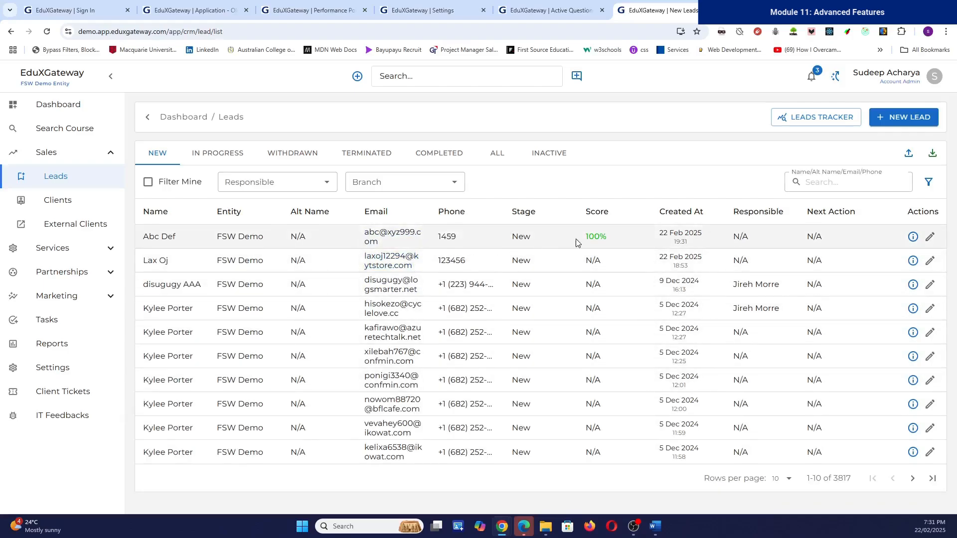
click(911, 237)
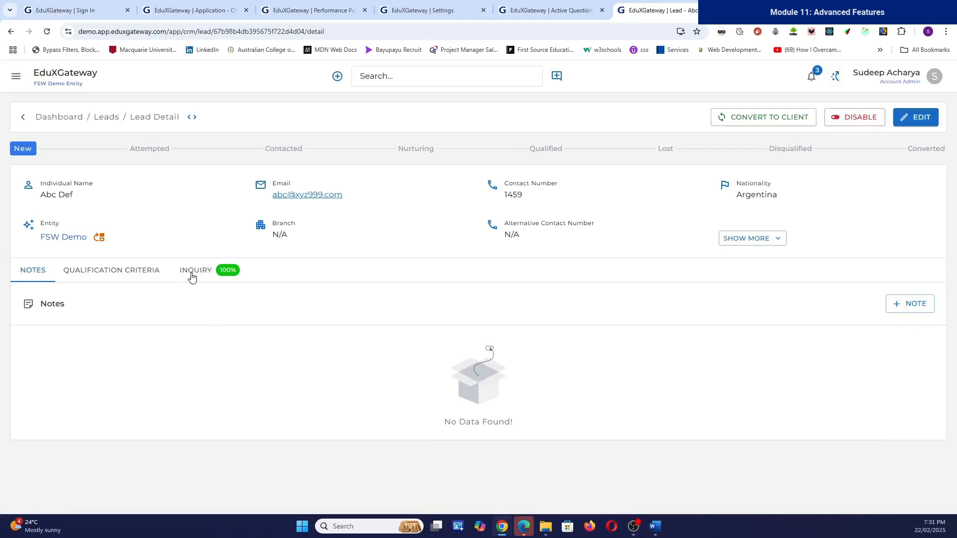
Step: Show the lead's Inquiry tab answers (Yes, Above 30, Nursing, Agriculture) totalling 50/50, highlighting the passport question
click(207, 282)
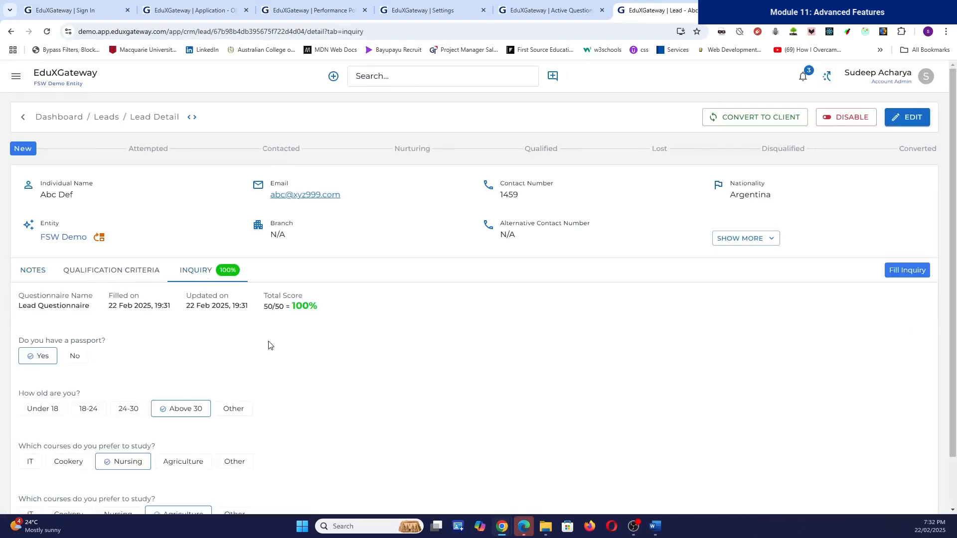
drag(264, 312, 282, 307)
scroll(273, 338, down, 1)
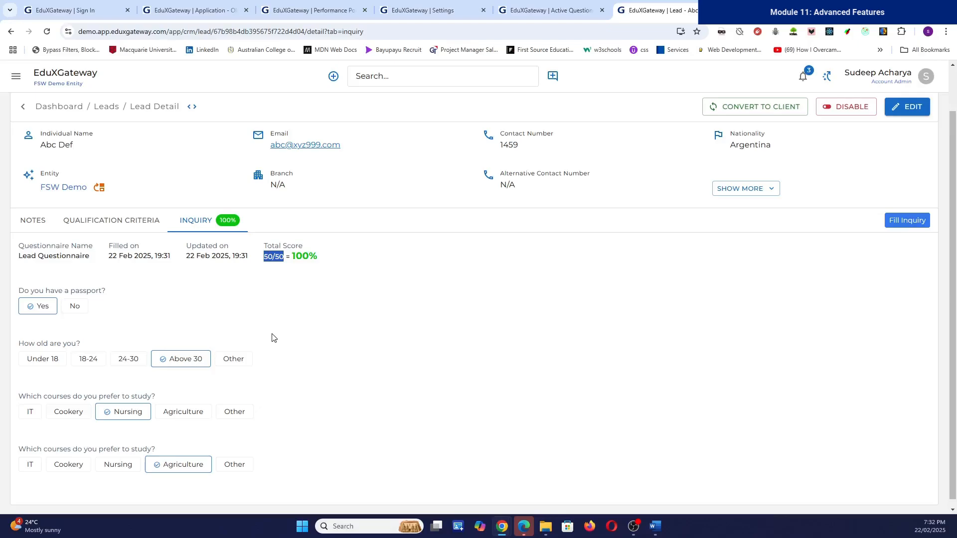
scroll(239, 376, down, 1)
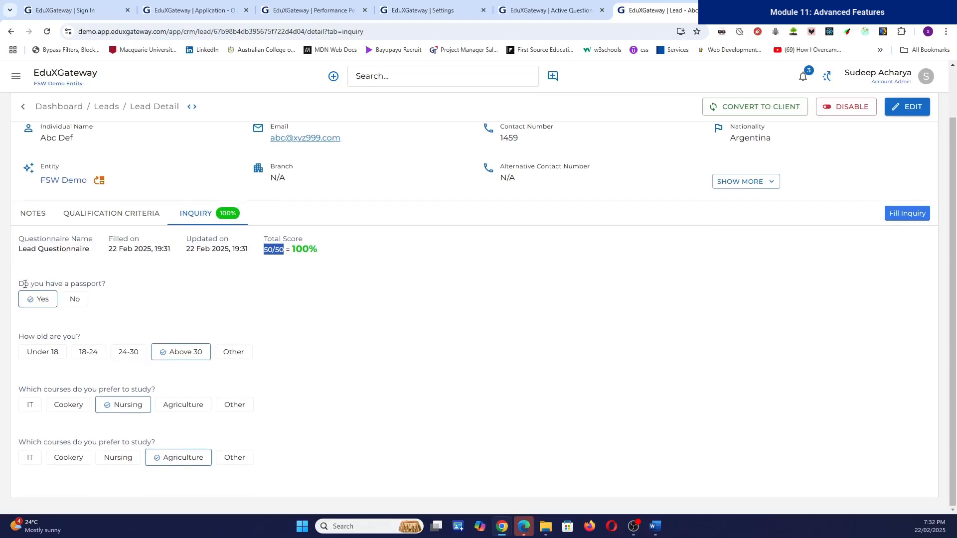
drag(22, 282, 142, 289)
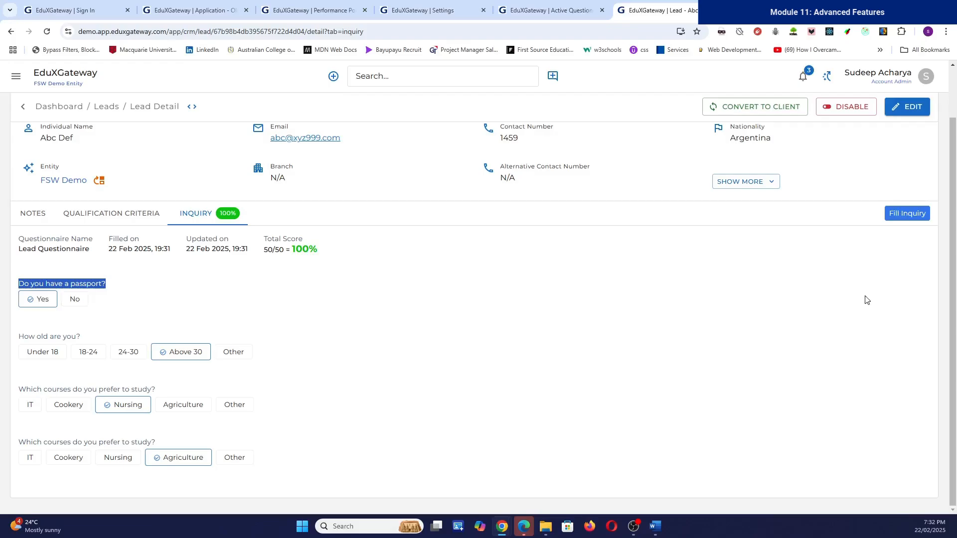
Step: Change the lead's passport answer to No and update the inquiry
click(900, 217)
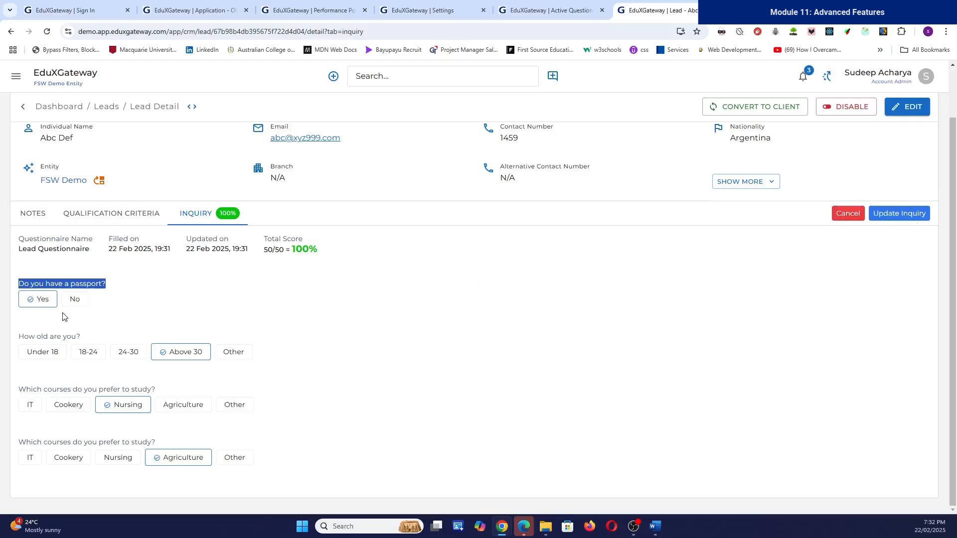
click(84, 305)
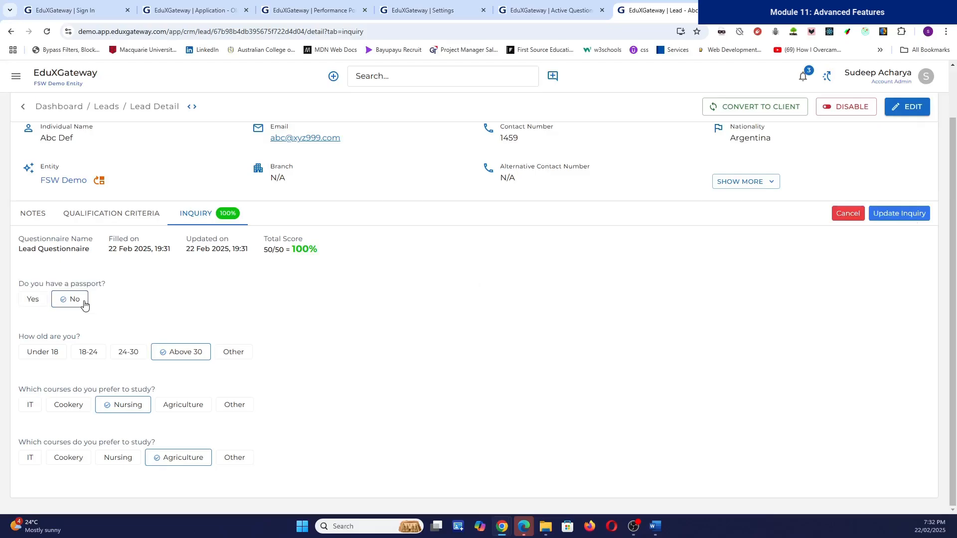
click(895, 215)
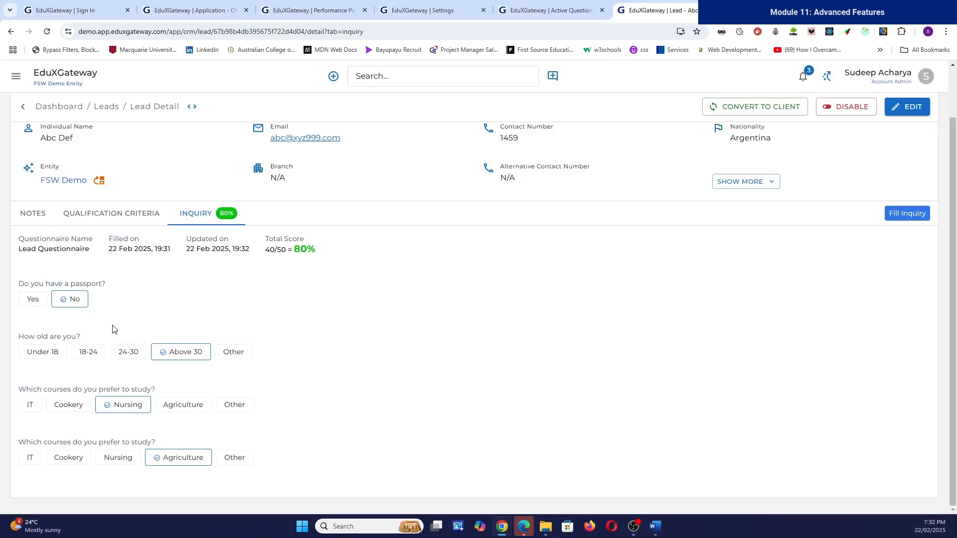
Step: Change the age answer to Other and update, lowering the score to 80%
click(914, 216)
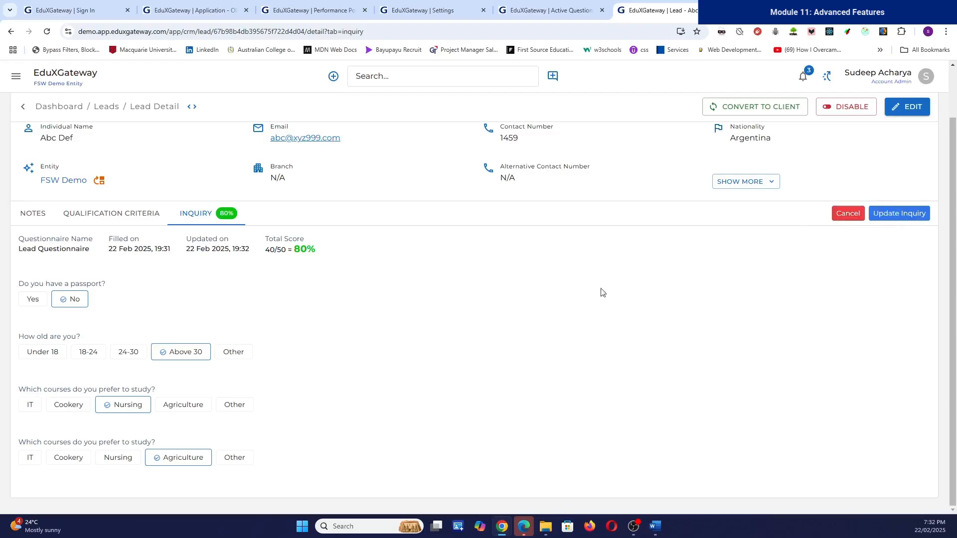
click(233, 358)
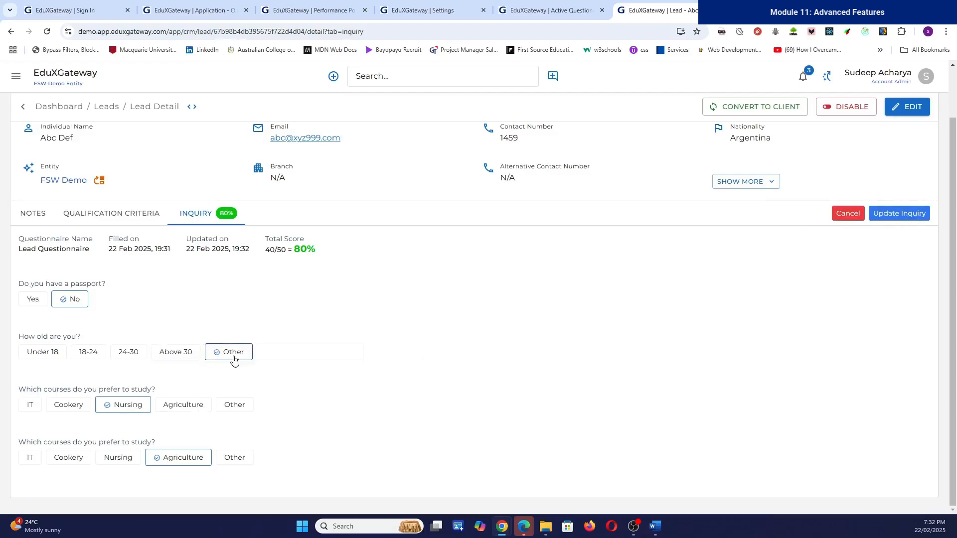
click(914, 215)
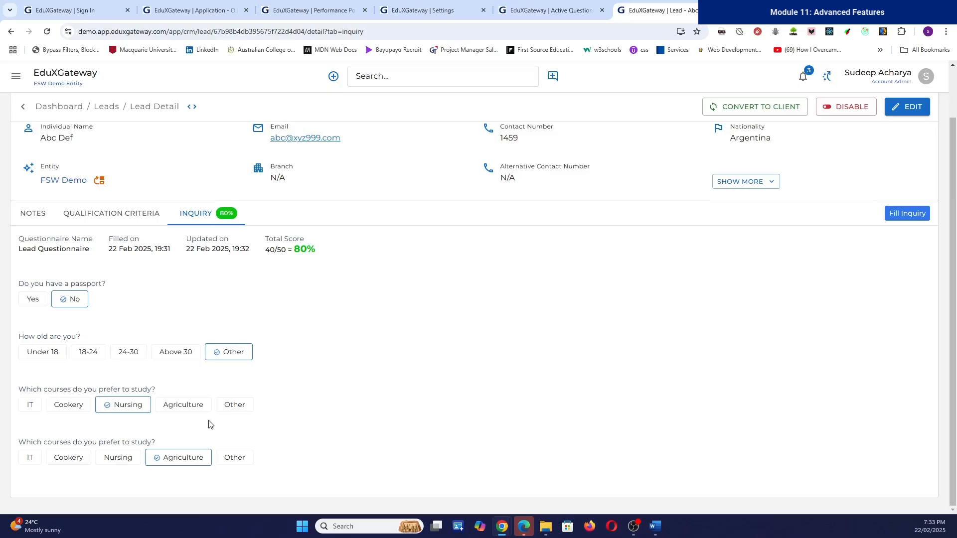
Step: Return to the Dashboard via the logo and open the Settings page
scroll(366, 399, up, 1)
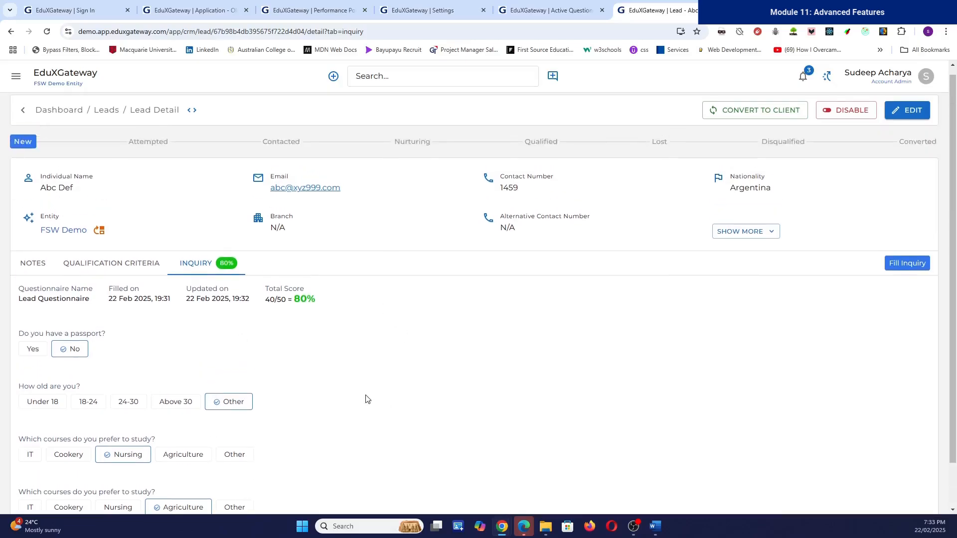
scroll(367, 399, down, 1)
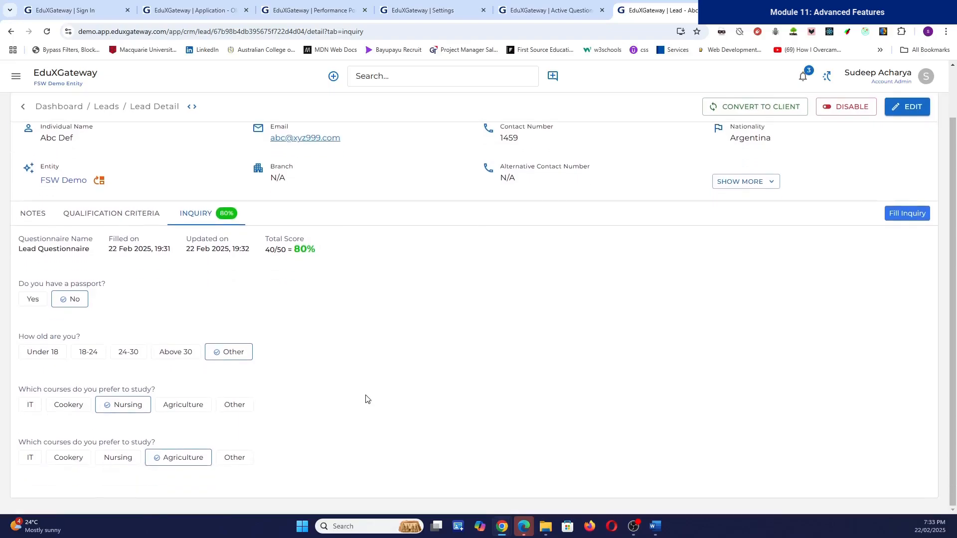
scroll(367, 399, up, 1)
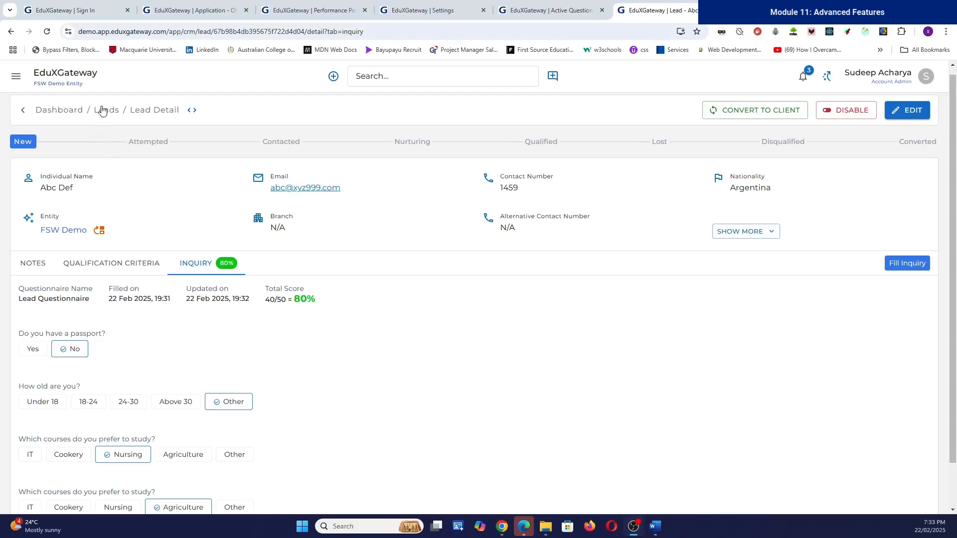
click(71, 81)
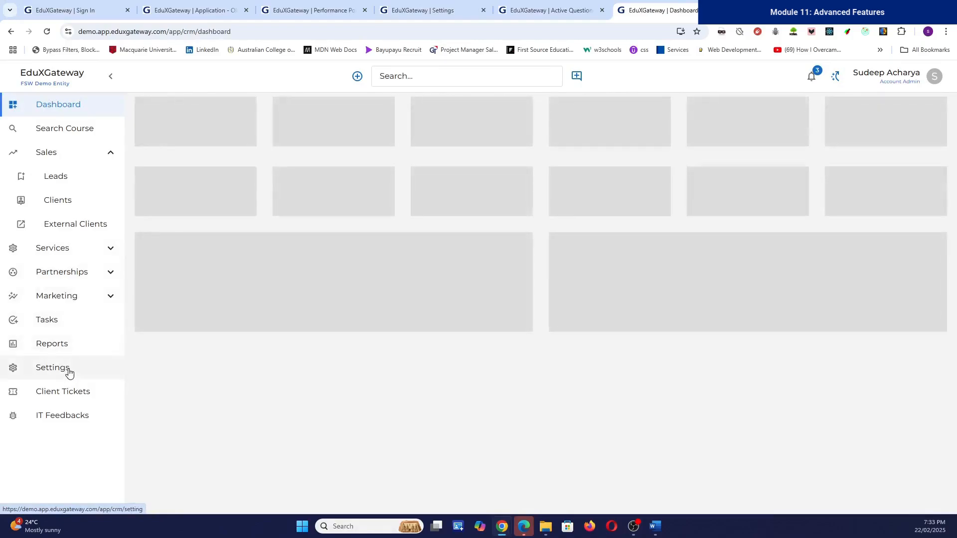
click(70, 373)
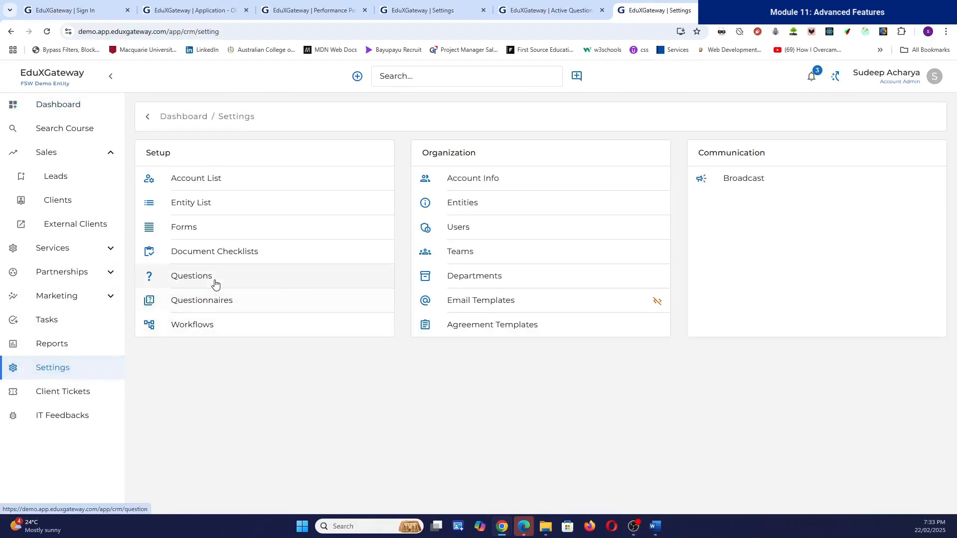
Step: Open the passport question from Questions, try an extra option and Yes score 0, then leave unsaved
click(215, 285)
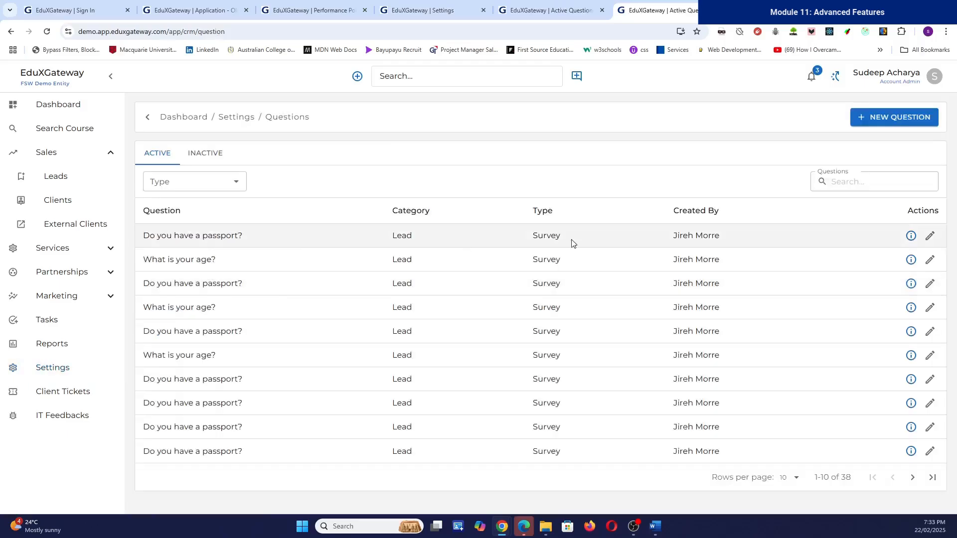
click(930, 236)
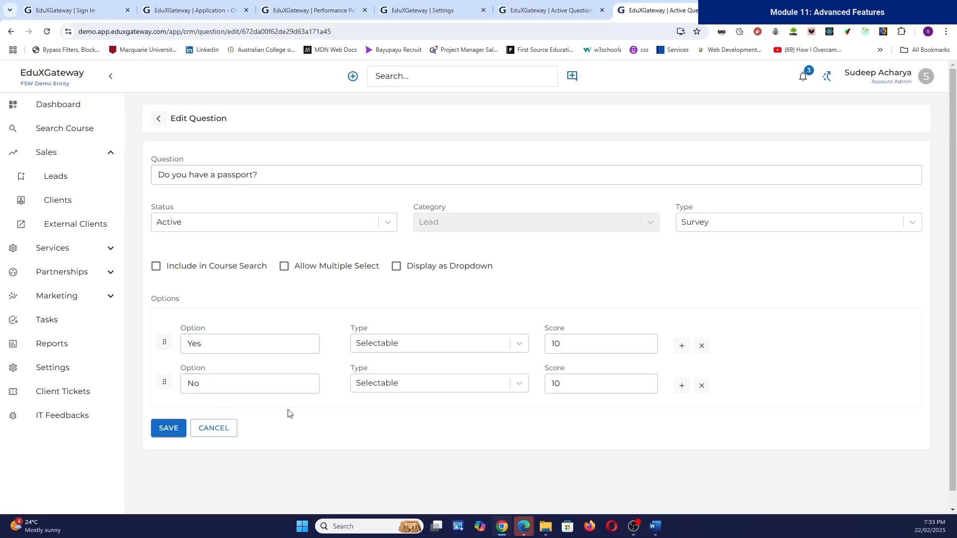
click(682, 387)
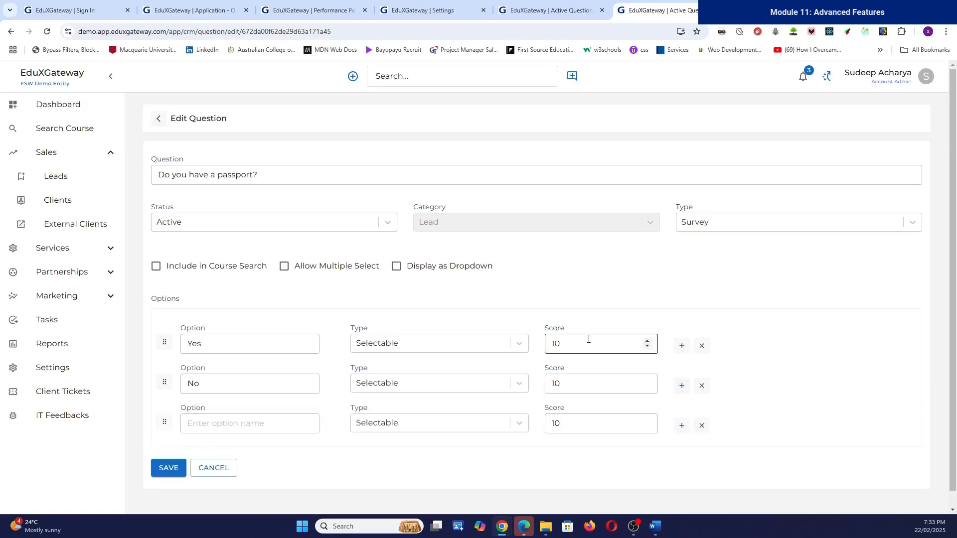
click(564, 339)
text(0)
click(11, 33)
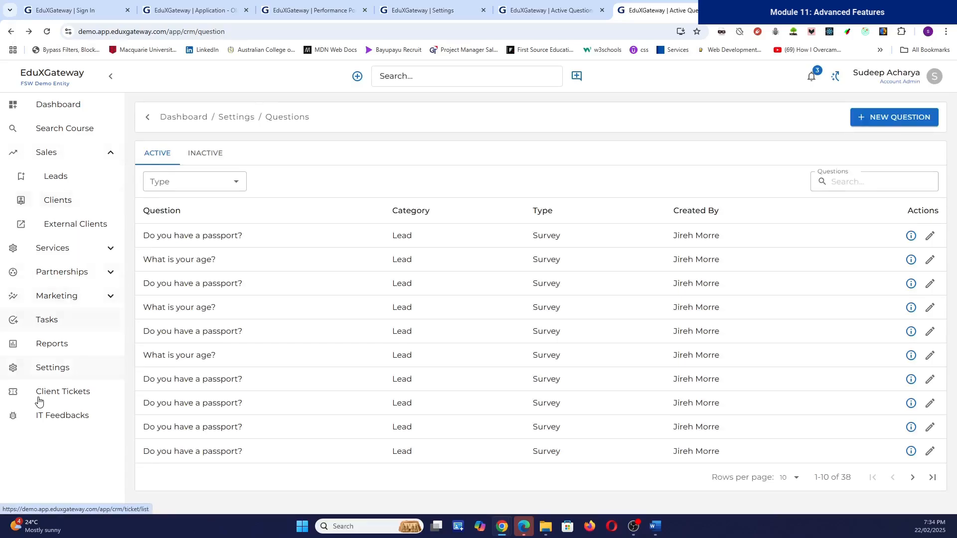
Step: From Settings > Questionnaires, view the first Lead Questionnaire's details
click(58, 370)
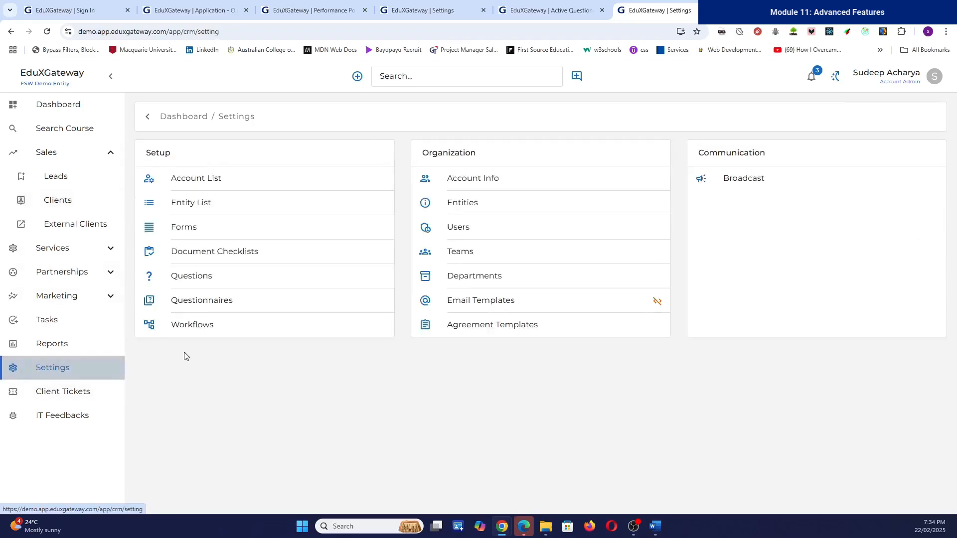
click(216, 299)
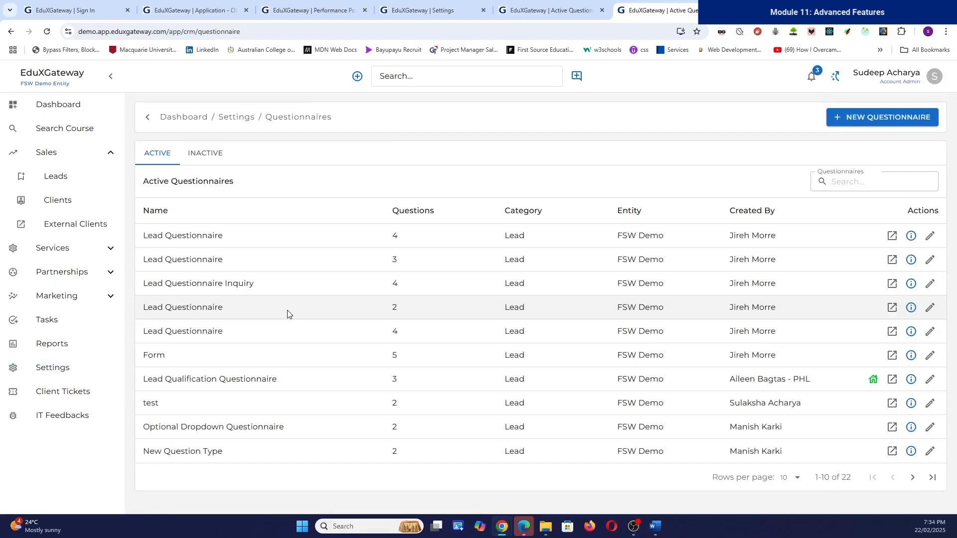
click(910, 237)
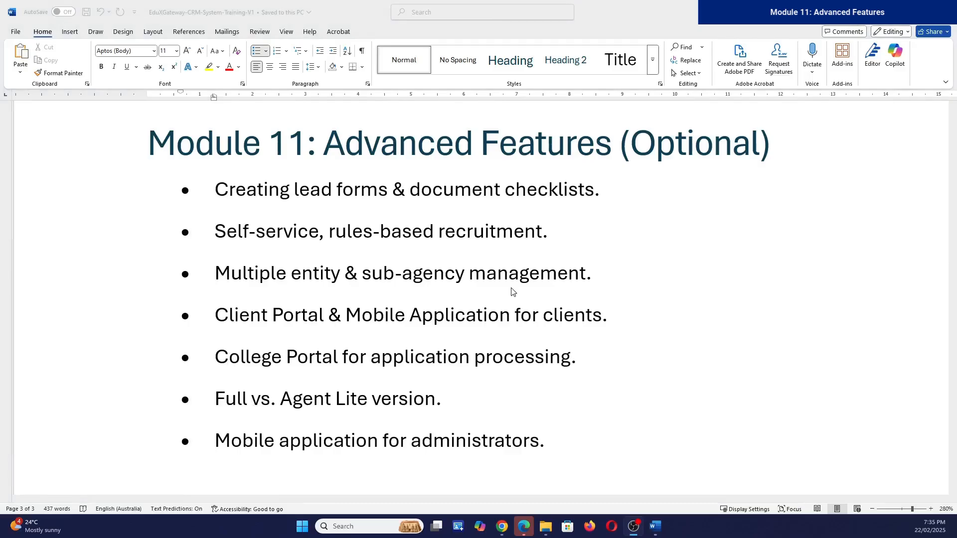
Step: Bring up the Word document and select "rules-based recruitment" in Module 11's second bullet
click(255, 234)
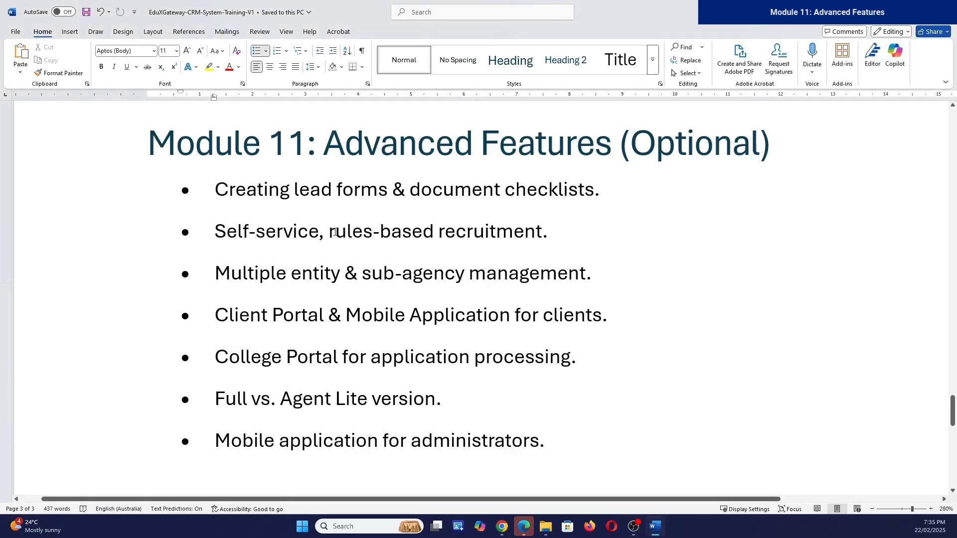
drag(329, 232, 505, 238)
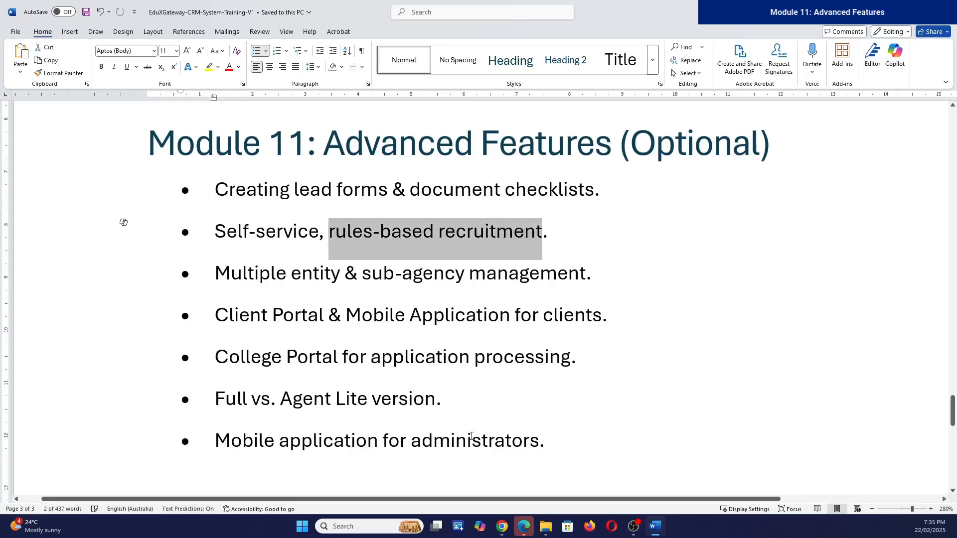
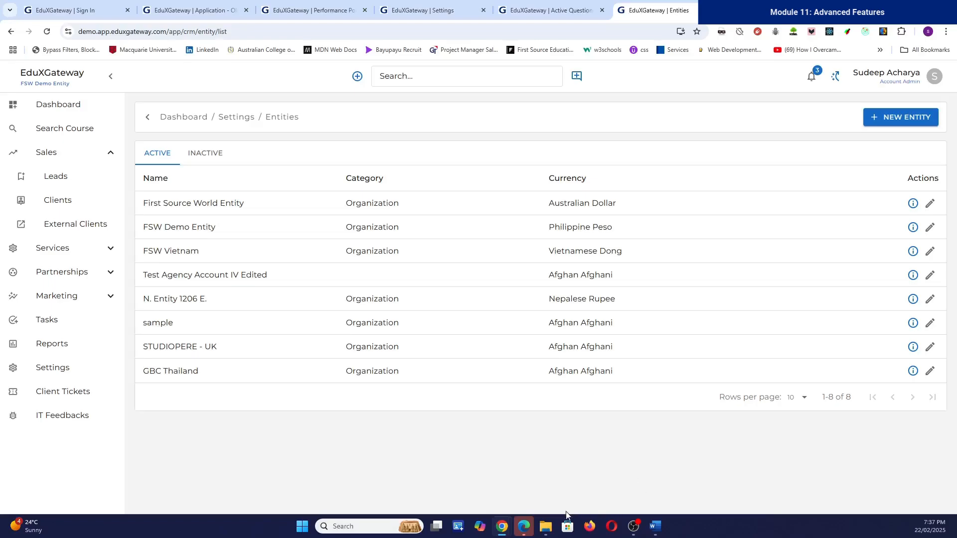
Step: Open the matching client's record, expand its full basic details, and go to its connected user account
mouse_move(633, 526)
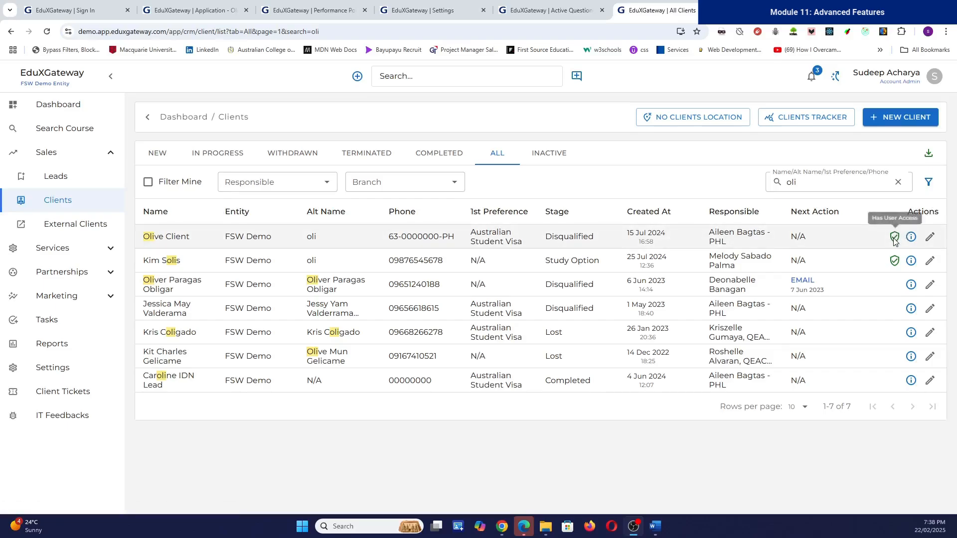
click(911, 237)
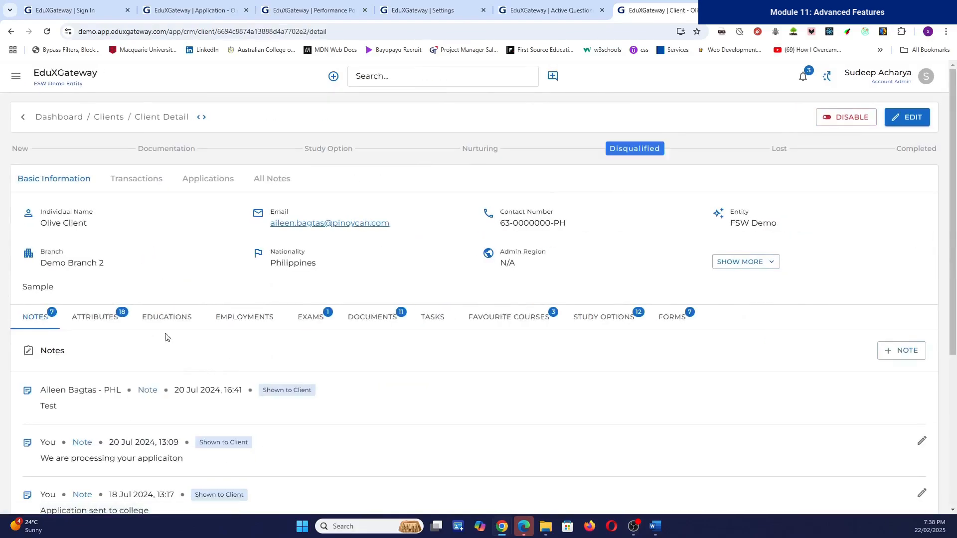
click(749, 262)
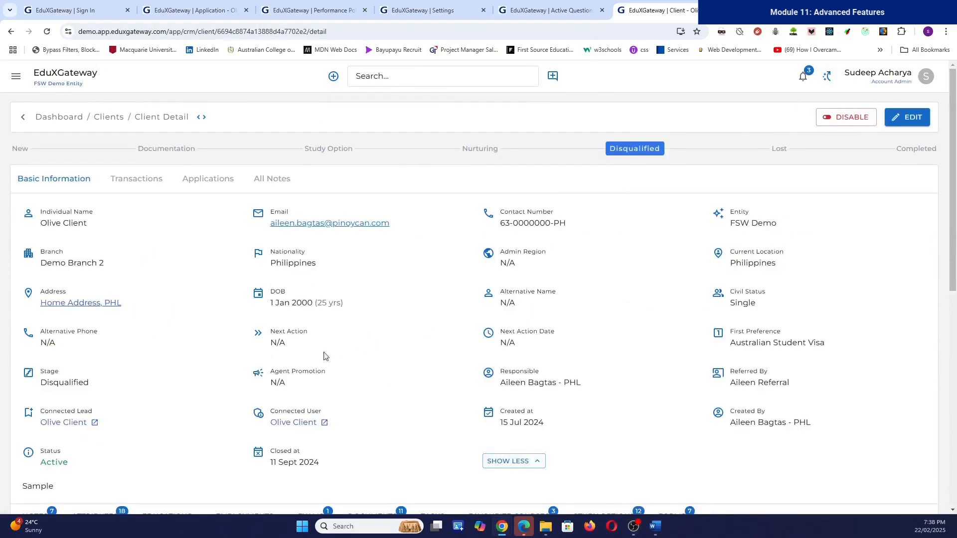
click(326, 425)
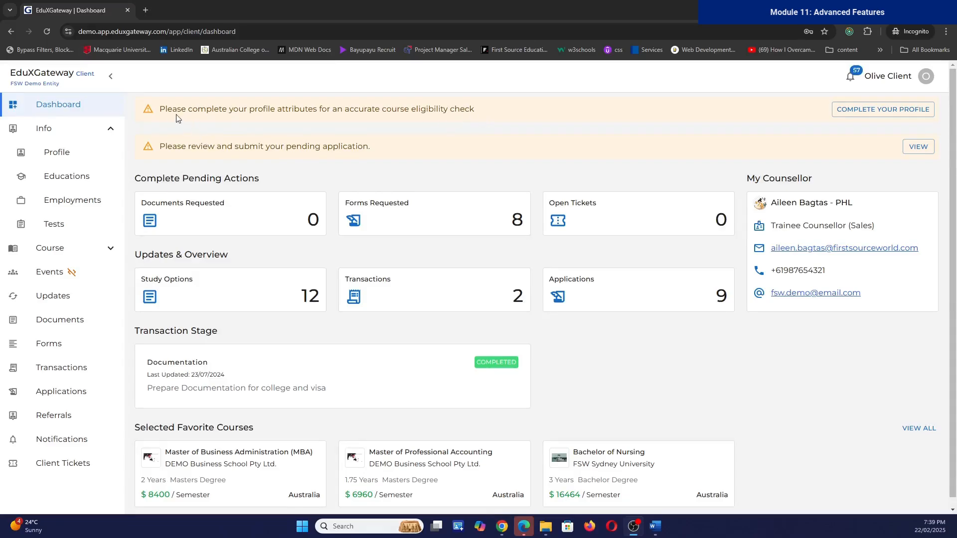
Step: Highlight the profile completion reminder and start editing the 18 profile attributes, beginning with AGE
drag(173, 109, 477, 112)
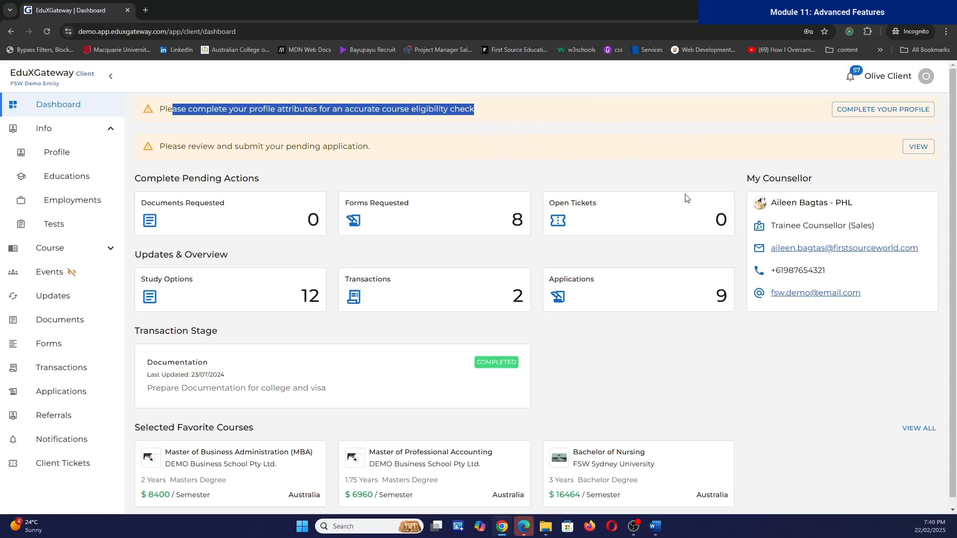
click(854, 111)
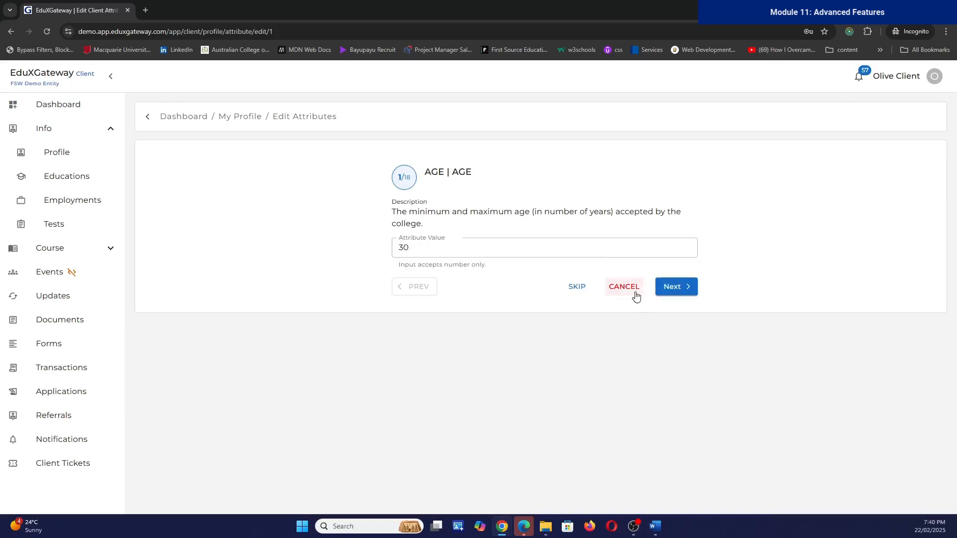
Step: Save the existing attribute values from age and academic score through backlogs and English overall score
click(671, 288)
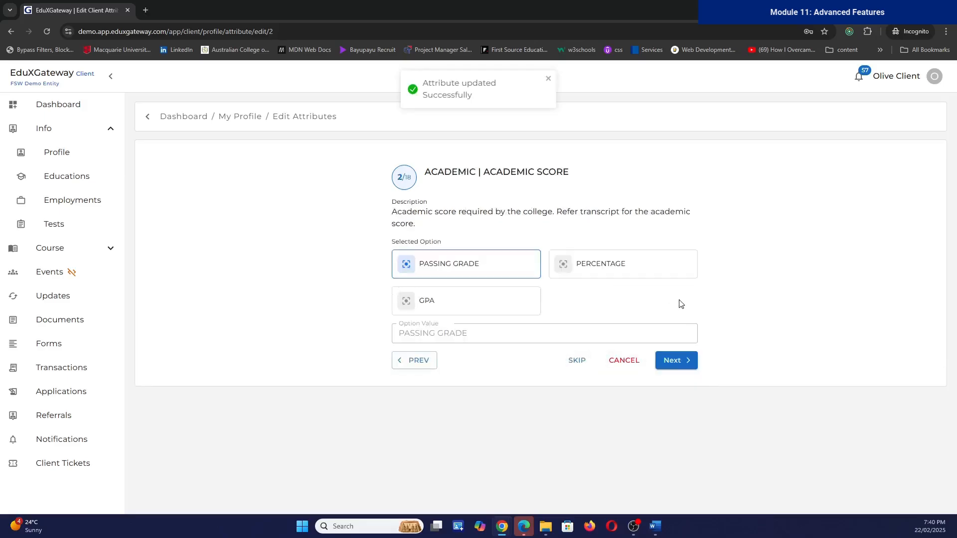
click(673, 362)
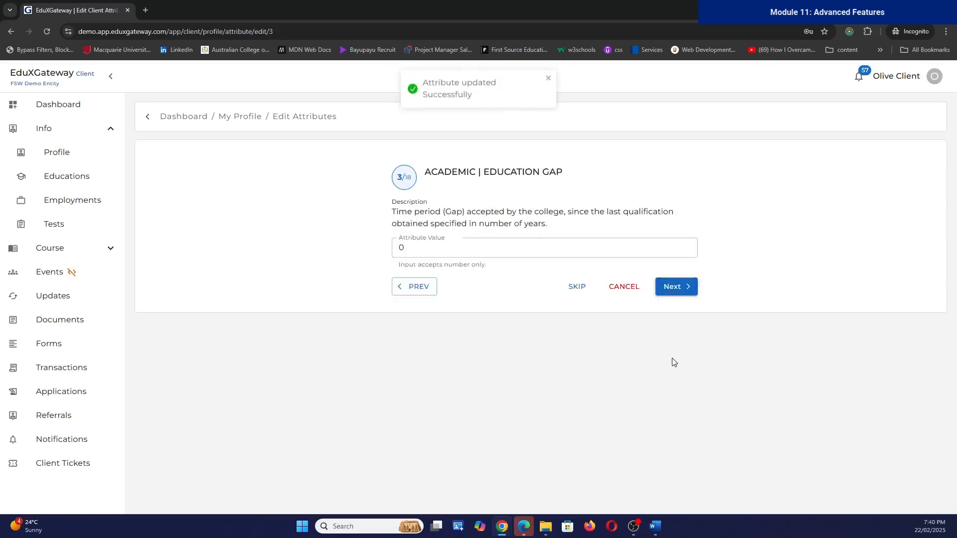
click(677, 294)
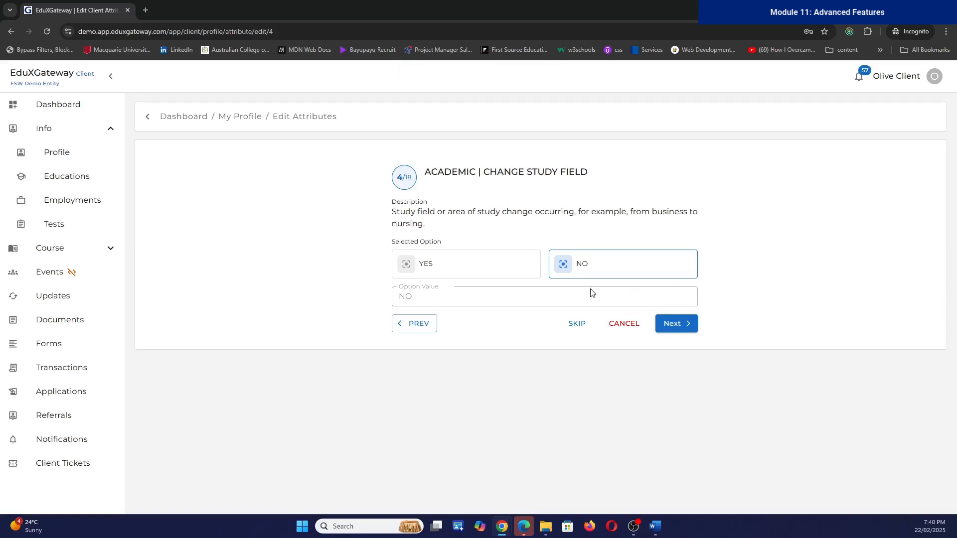
click(671, 331)
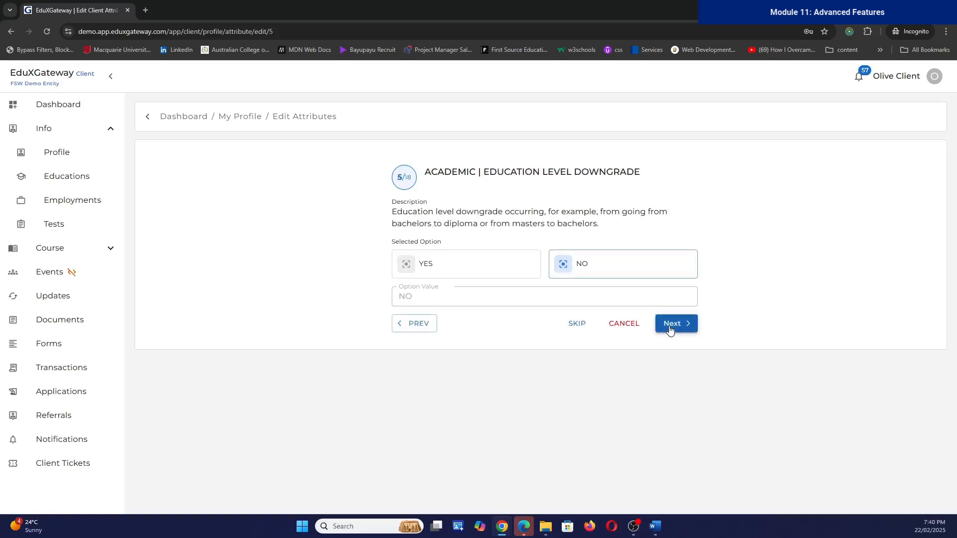
click(671, 331)
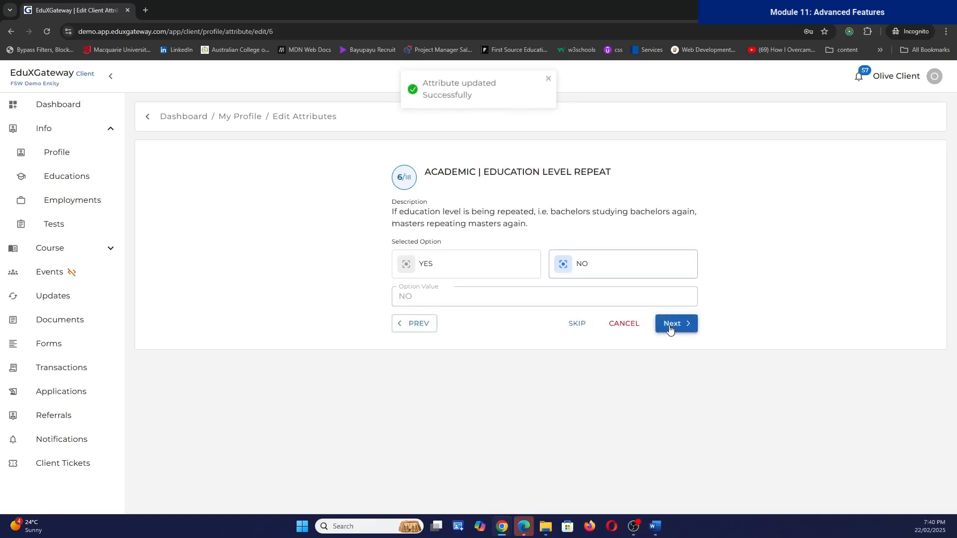
click(671, 330)
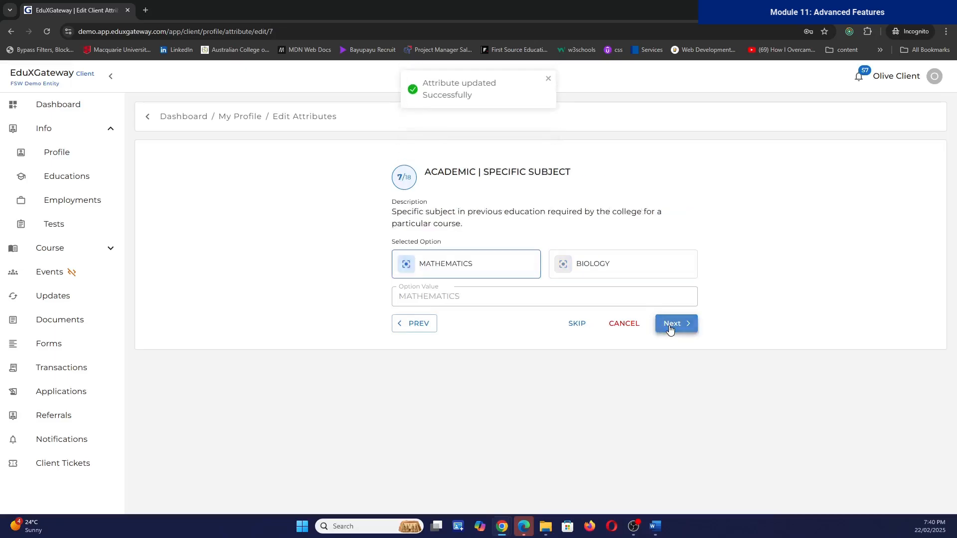
click(671, 329)
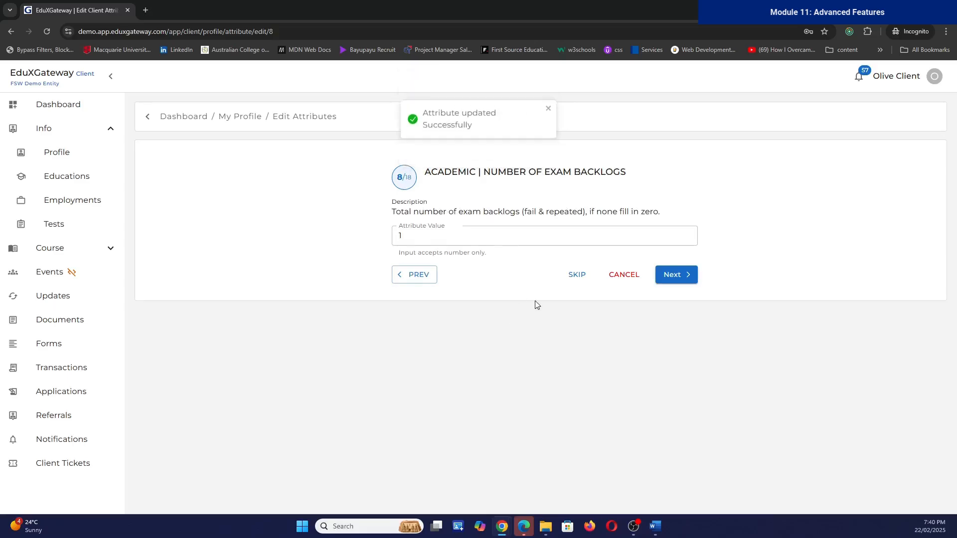
click(678, 273)
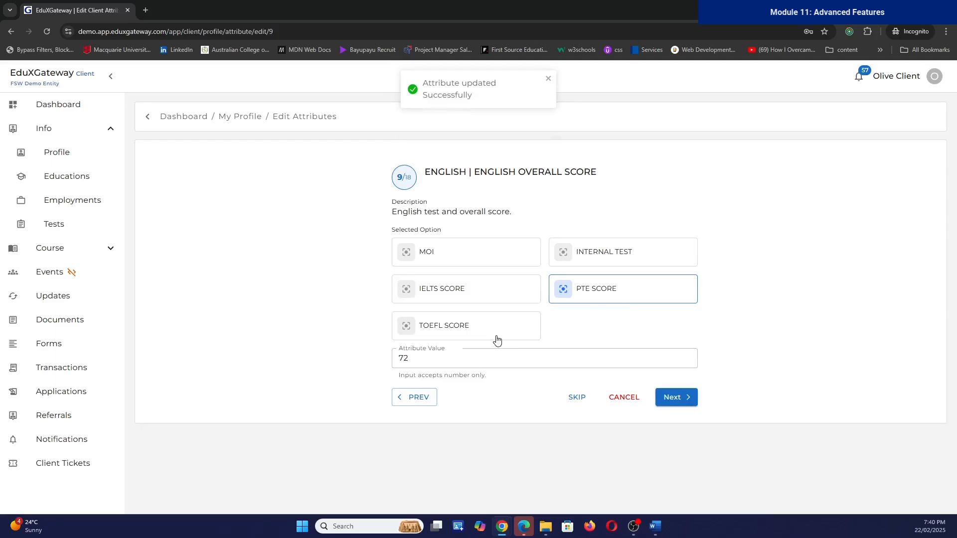
click(671, 399)
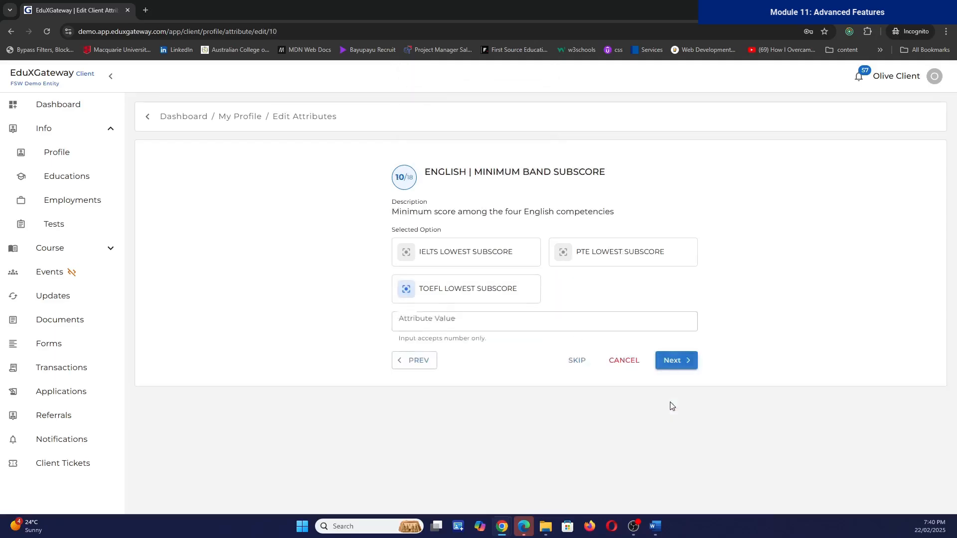
Step: Enter 100 as the minimum band subscore, save it, and return to My Profile
click(468, 322)
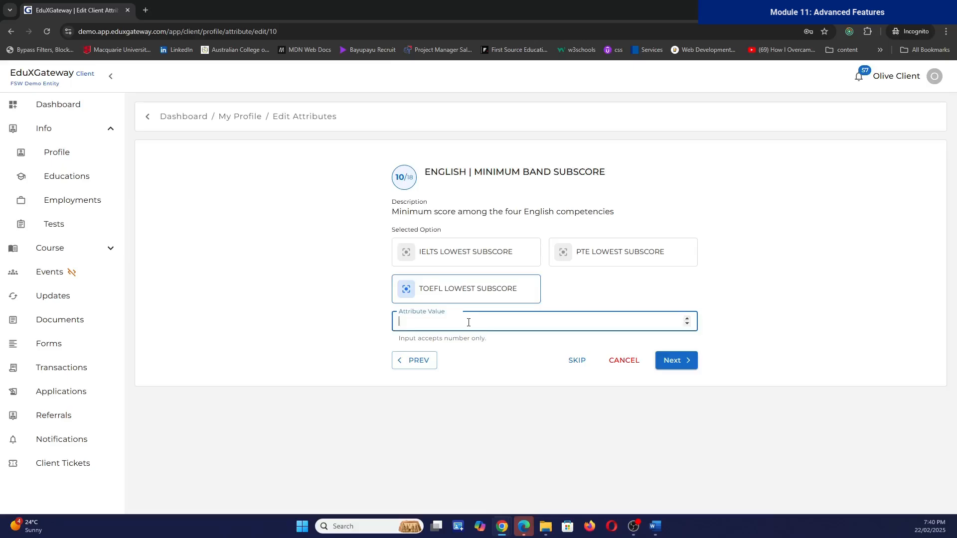
text(100)
click(670, 372)
click(627, 362)
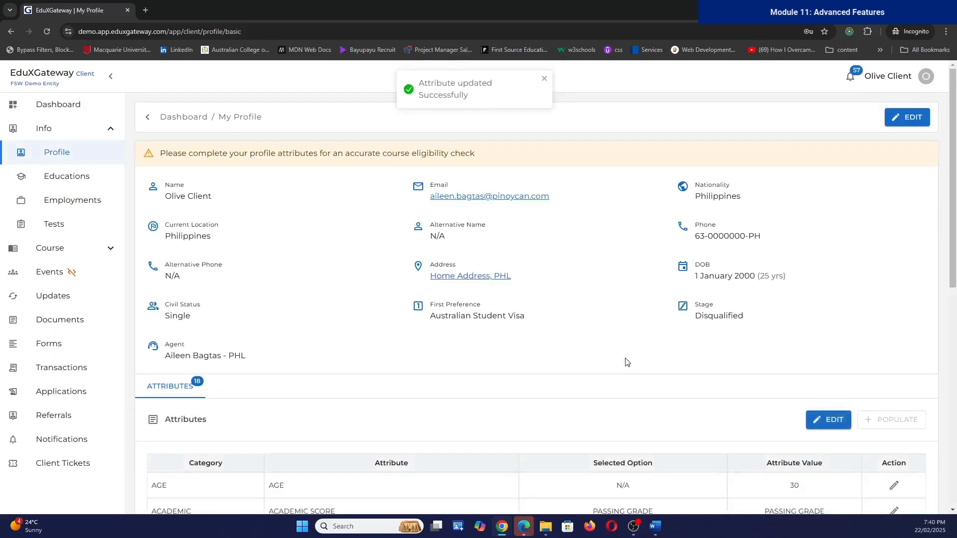
Step: Scroll the attributes table and highlight the warning that attributes are needed for course eligibility
scroll(380, 342, down, 1)
scroll(380, 343, down, 9)
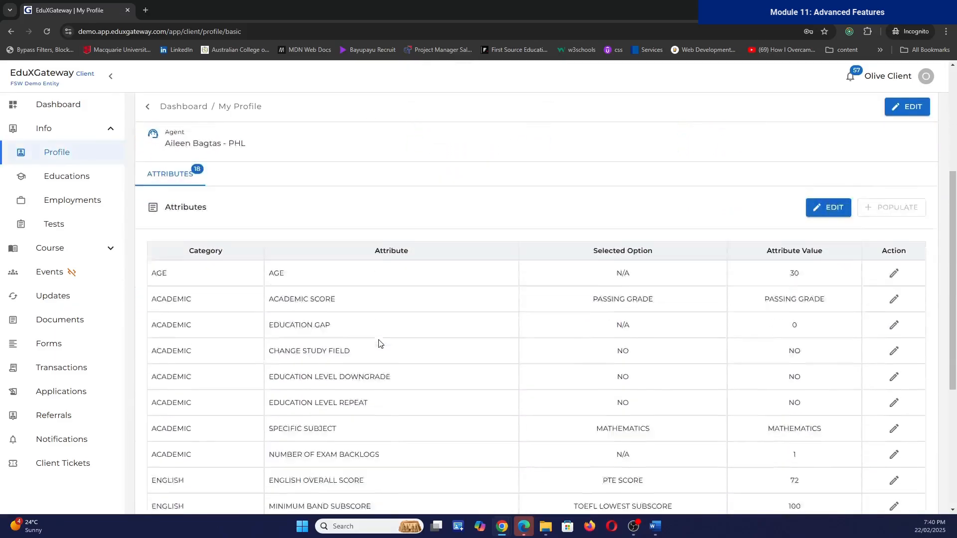
scroll(380, 343, up, 10)
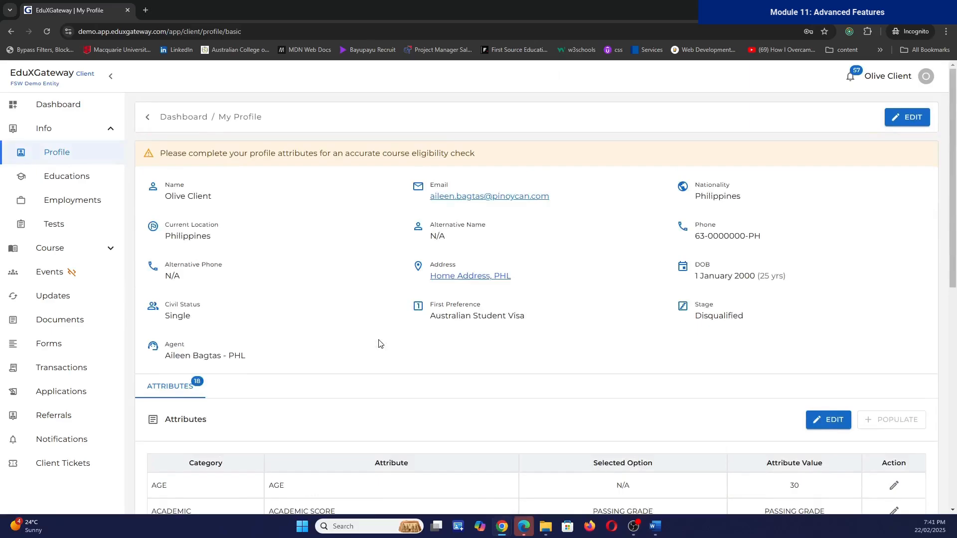
drag(234, 154, 417, 160)
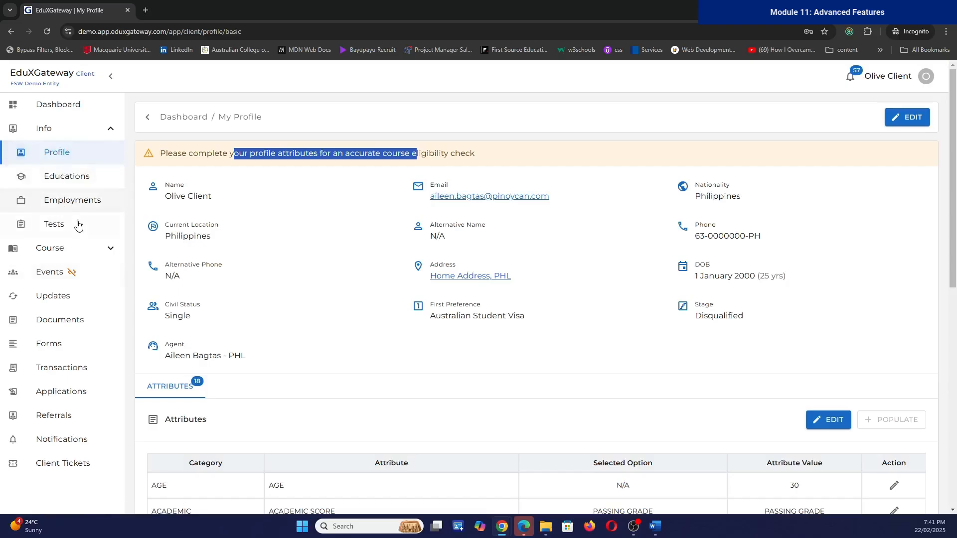
Step: Browse Favorite Courses, Events and Updates in turn, ending on My Documents
click(83, 251)
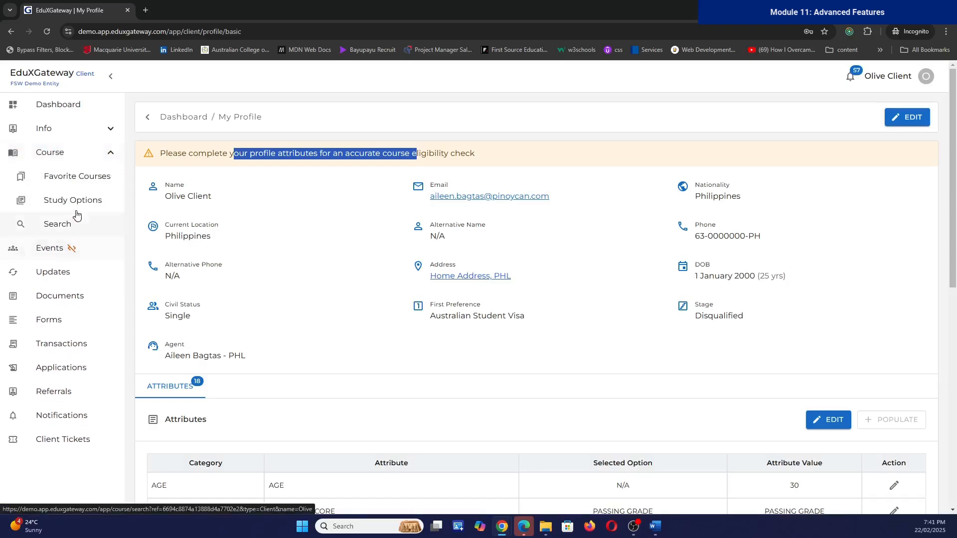
click(81, 185)
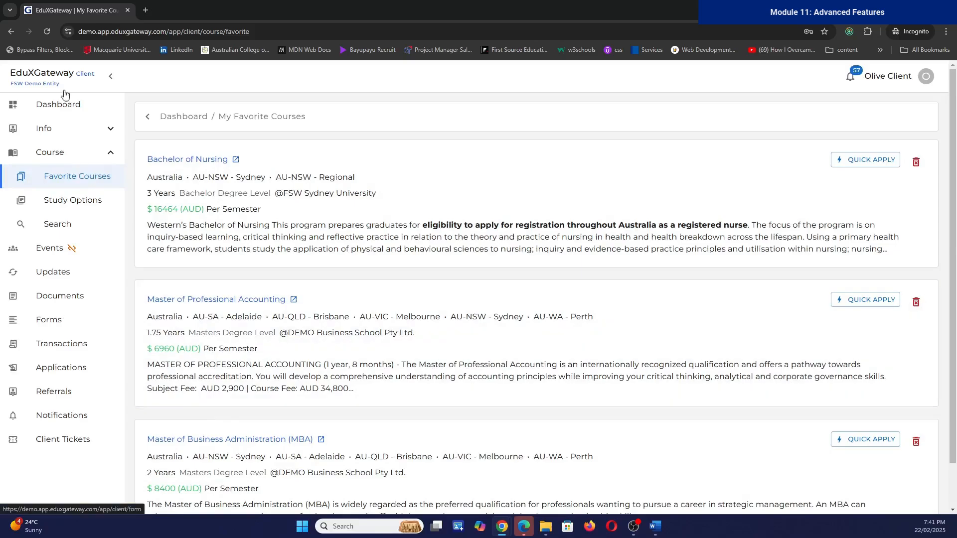
click(80, 258)
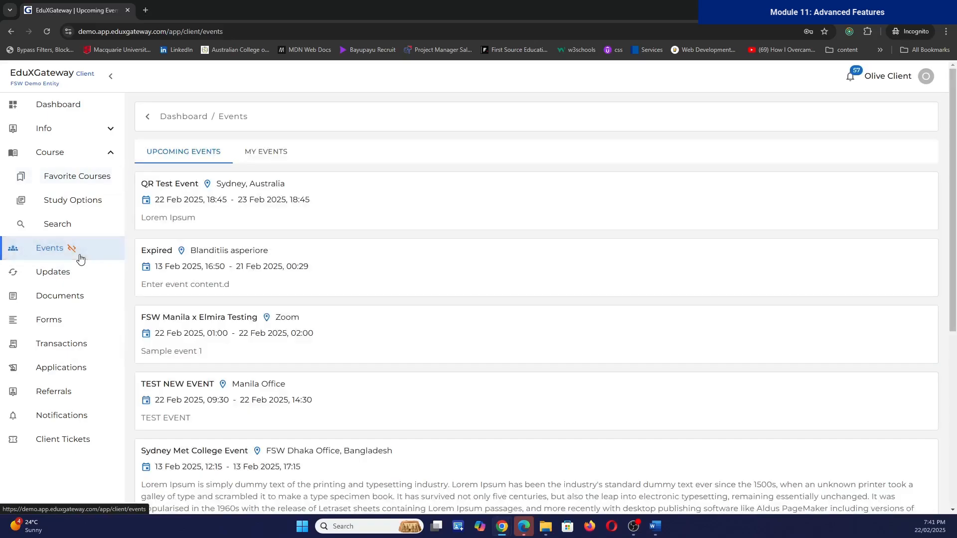
click(77, 272)
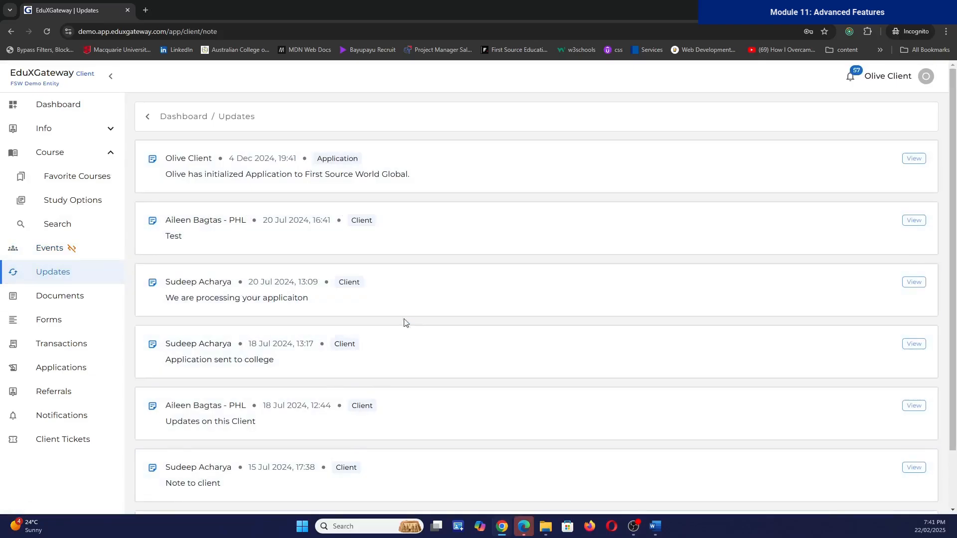
click(60, 300)
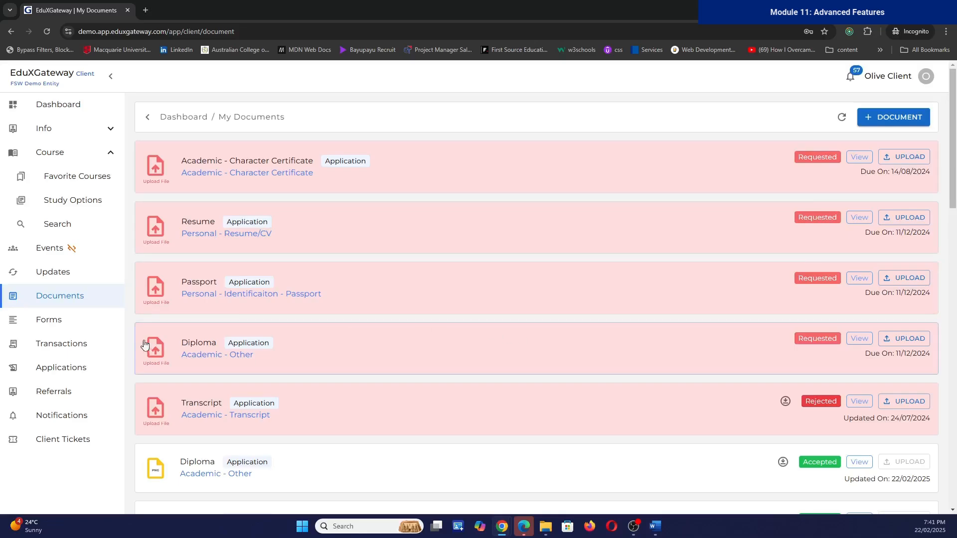
Step: Open My Forms to see the pending College Information Sheet and WSU forms
click(92, 323)
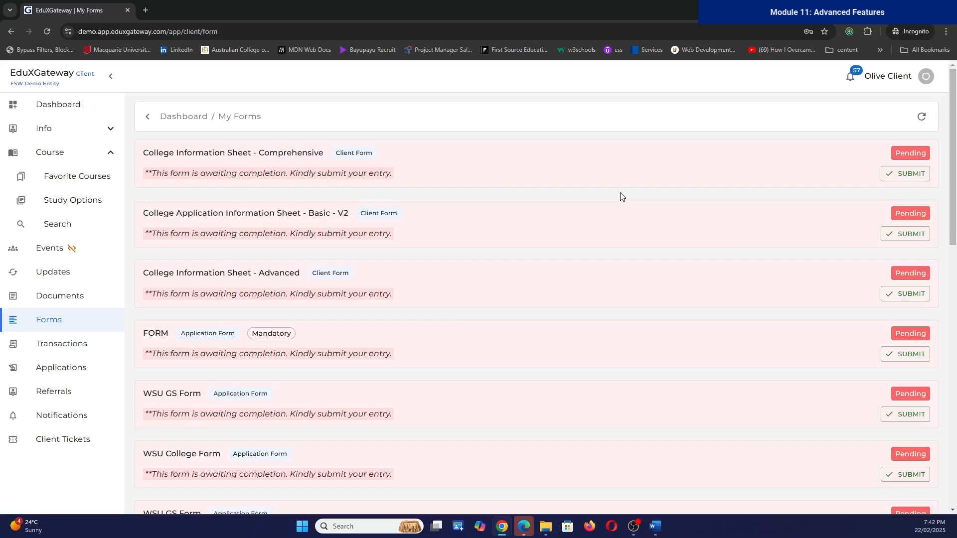
Step: Review the workflow steps of the 7/15/2024 Student Visa transaction, then open My Applications
click(76, 350)
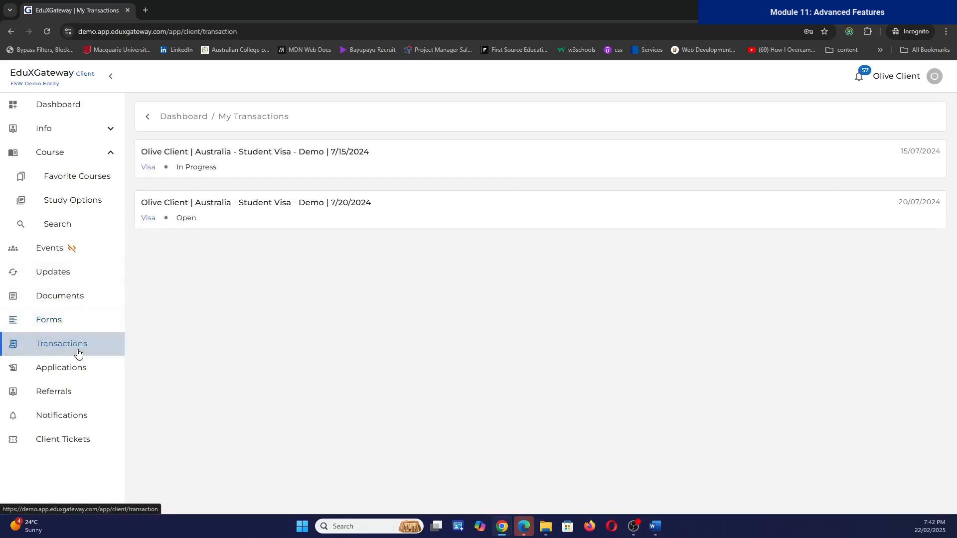
click(184, 156)
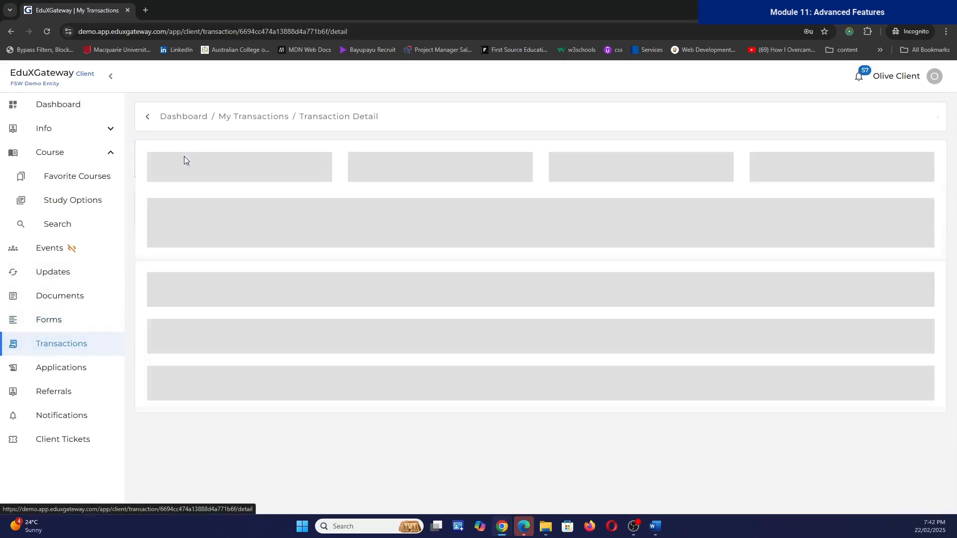
click(237, 235)
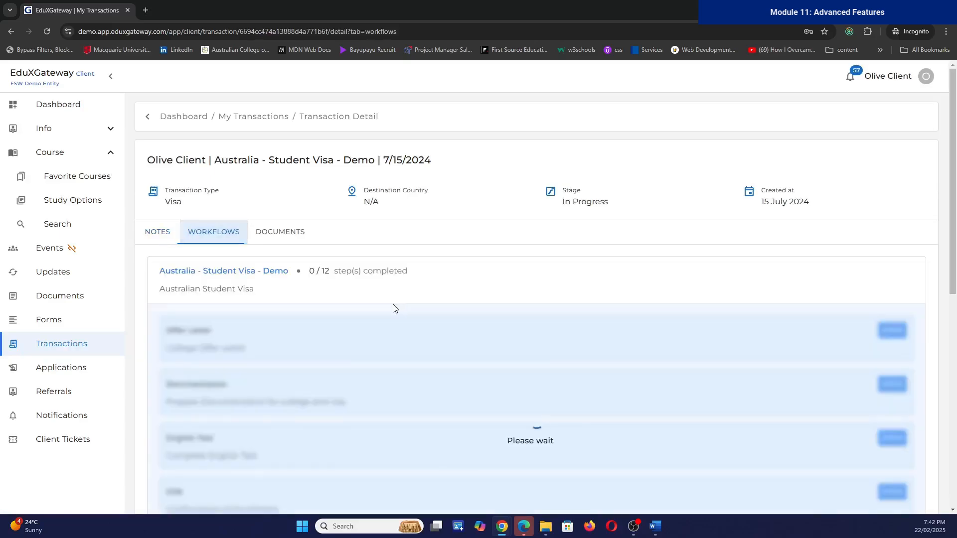
scroll(402, 304, down, 1)
scroll(224, 369, down, 1)
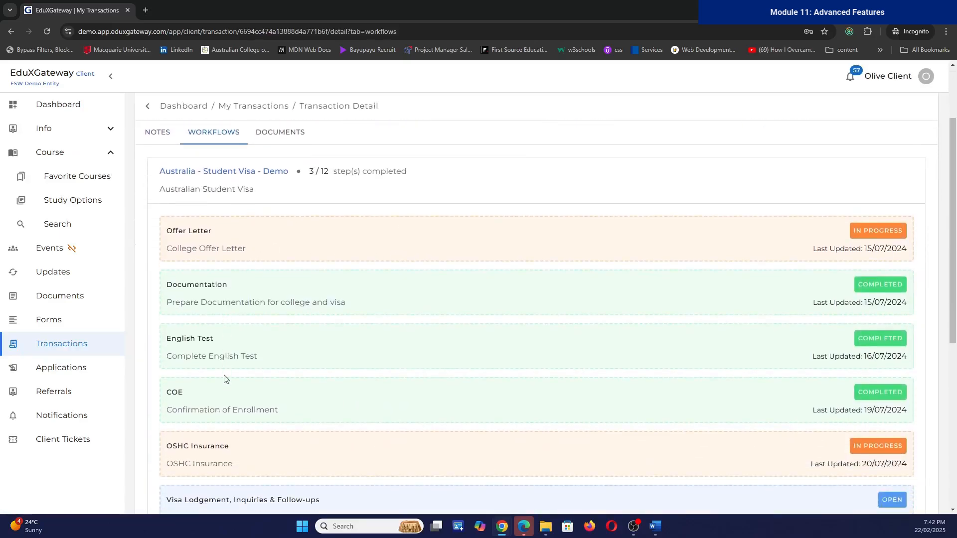
scroll(214, 448, down, 2)
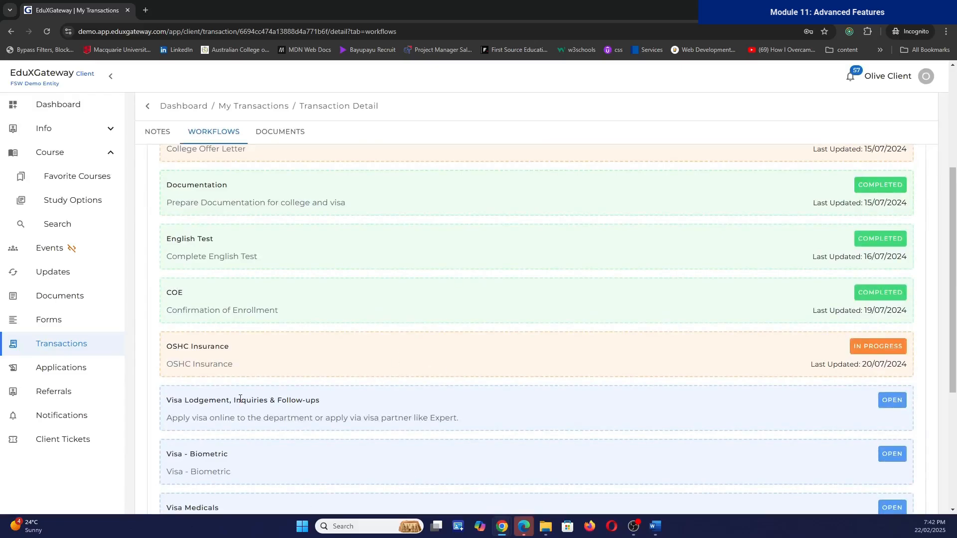
click(82, 375)
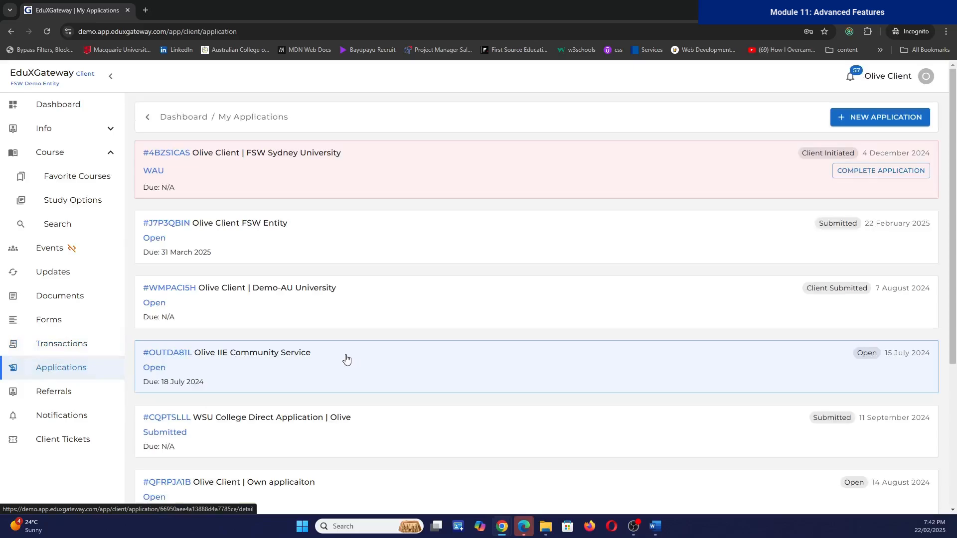
Step: Browse Referrals, Notifications and Client Tickets, return to the dashboard, then switch back to Module 11 in Word
click(82, 403)
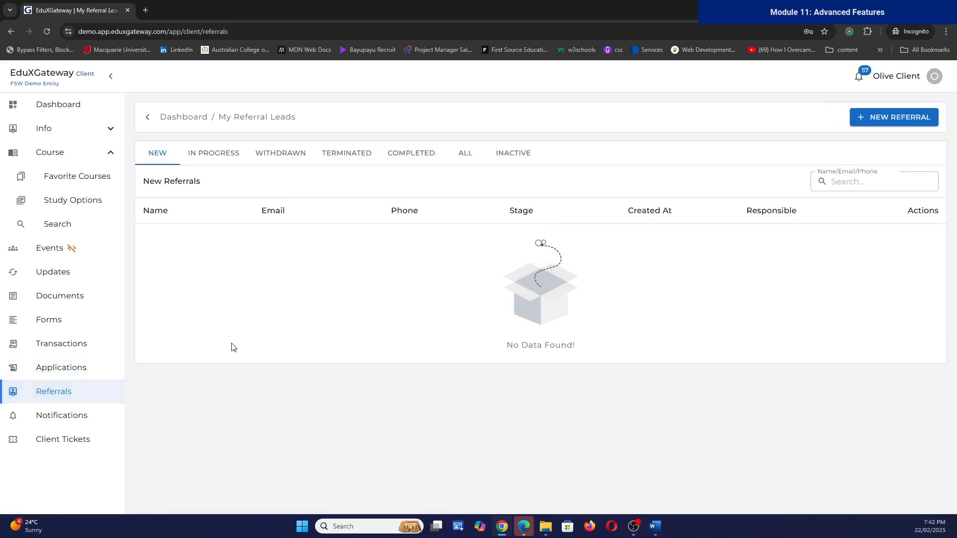
click(93, 424)
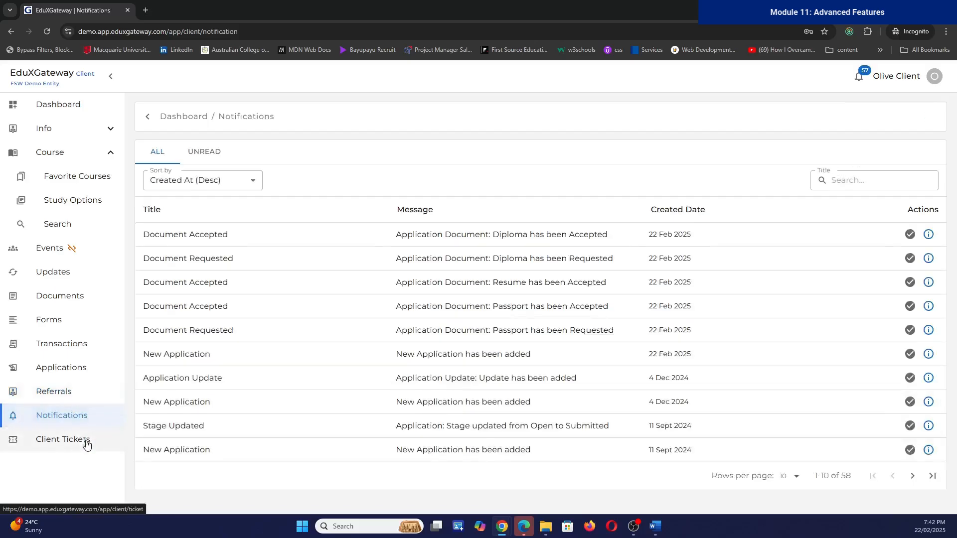
click(87, 443)
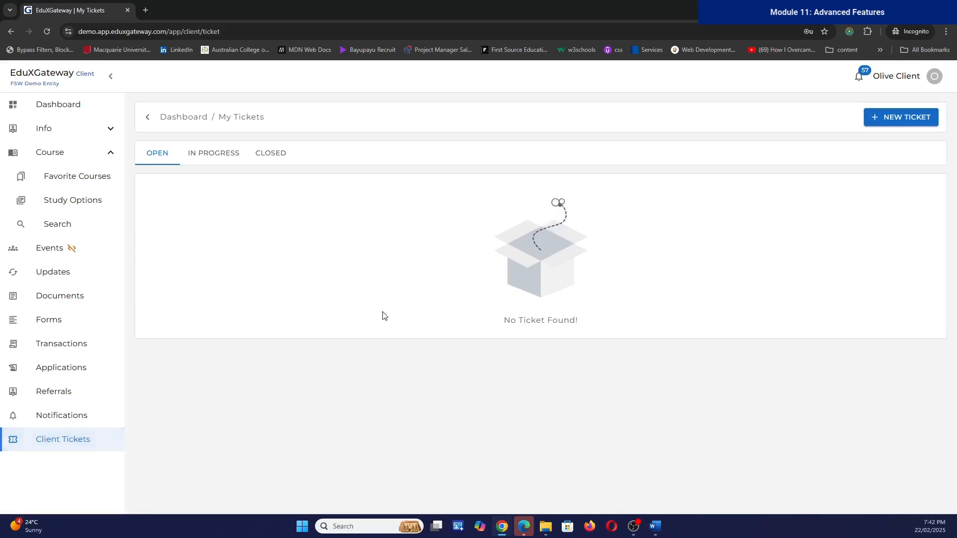
click(83, 106)
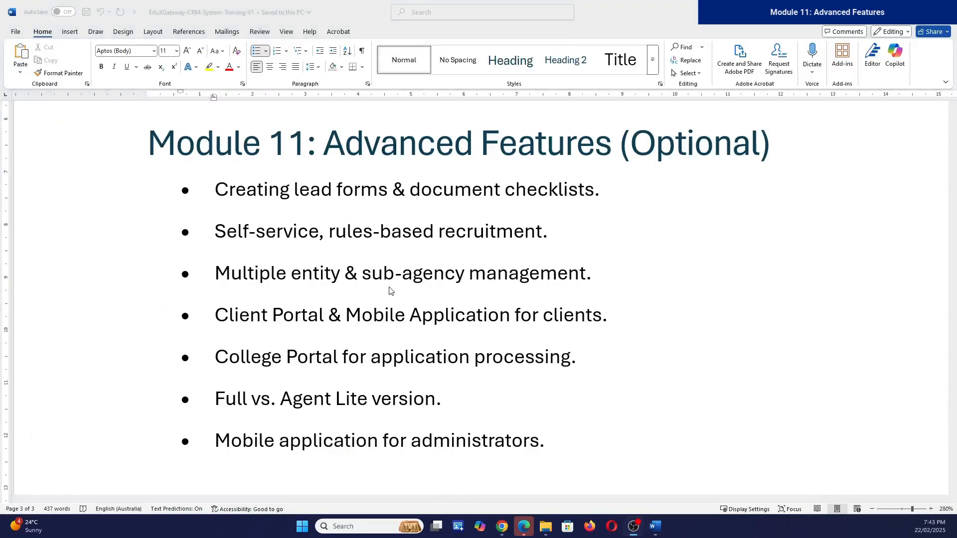
click(369, 275)
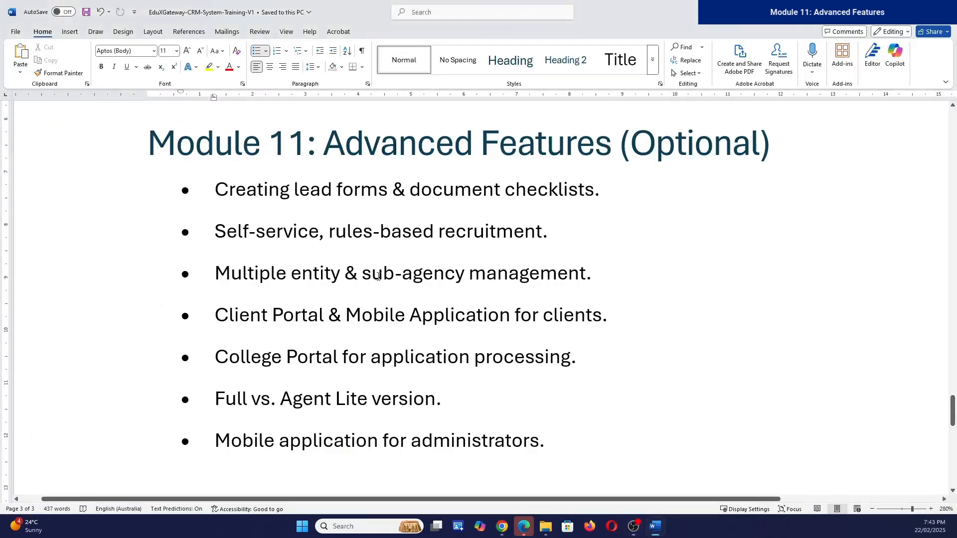